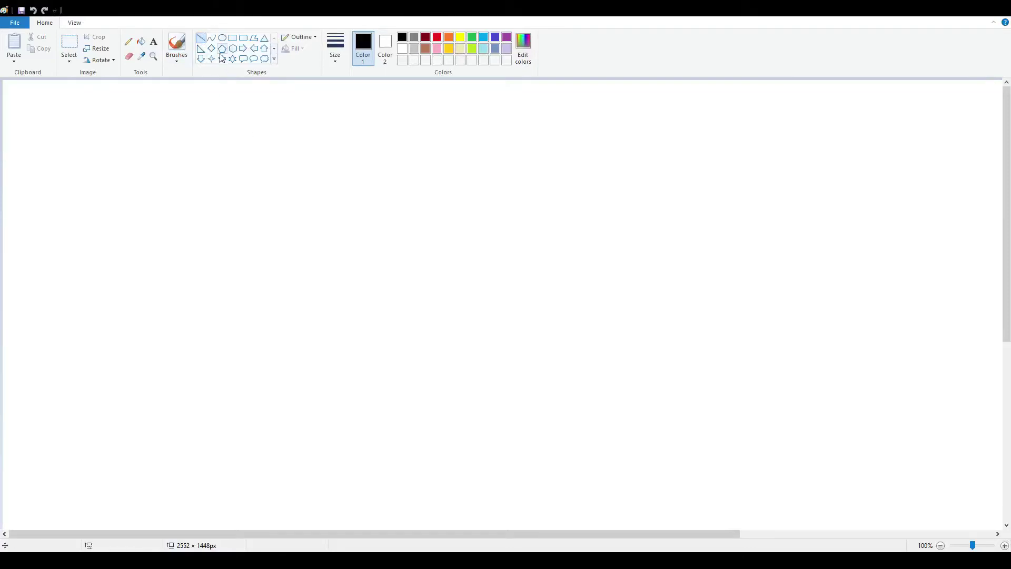
- Draw a trial diamond near the top left, then undo it
left_click(211, 48)
mouse_move(191, 146)
left_mouse_down()
mouse_move(610, 485)
mouse_move(129, 78)
left_mouse_up()
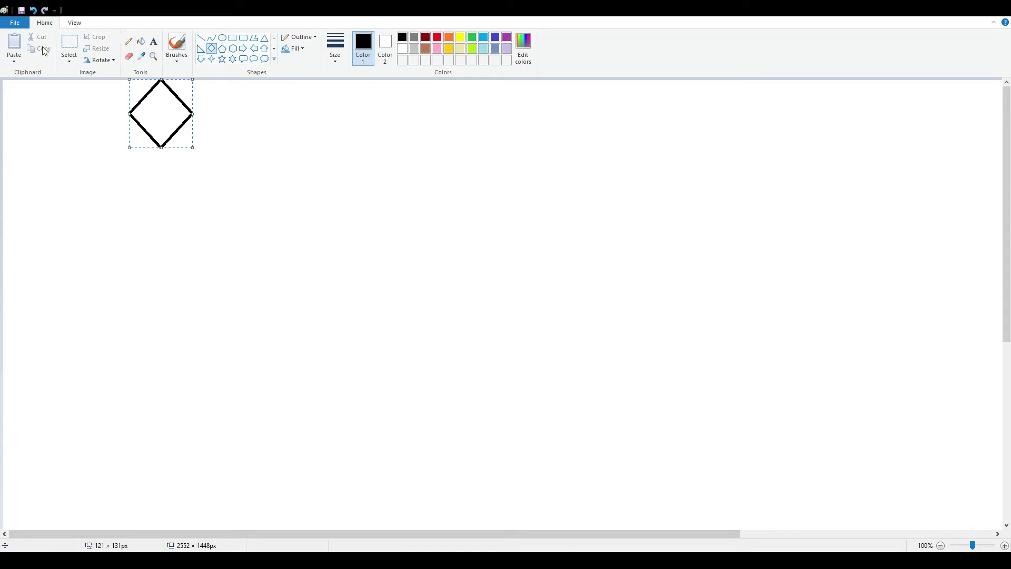
left_click(32, 10)
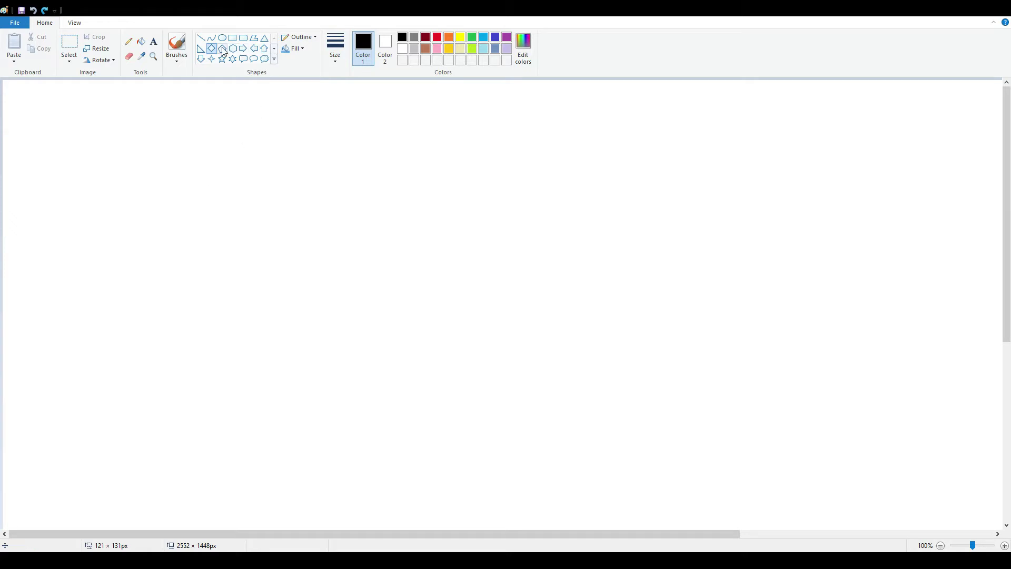
- Handwrite the letters S, a and d freehand with the brush
left_click(176, 45)
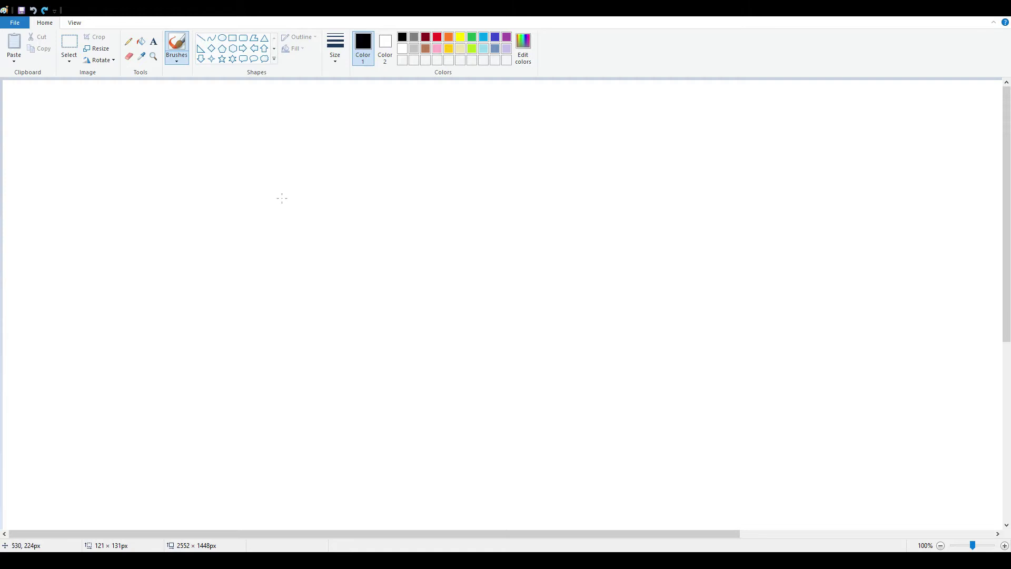
left_click_drag(292, 144, 237, 274)
mouse_move(405, 250)
left_mouse_down()
mouse_move(383, 234)
mouse_move(411, 273)
left_mouse_up()
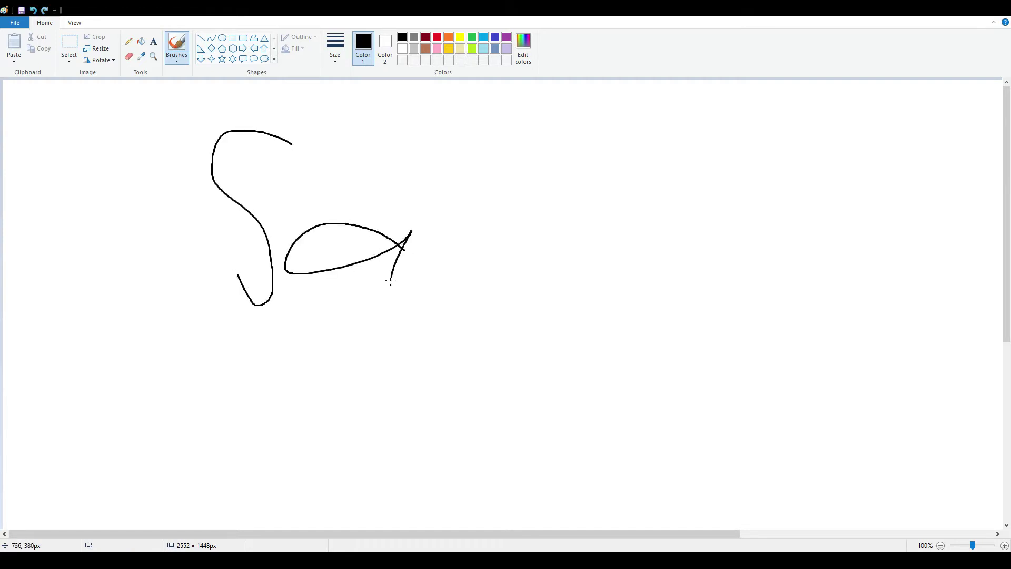
left_click_drag(517, 134, 490, 277)
mouse_move(457, 247)
left_mouse_down()
mouse_move(465, 216)
mouse_move(513, 265)
left_mouse_up()
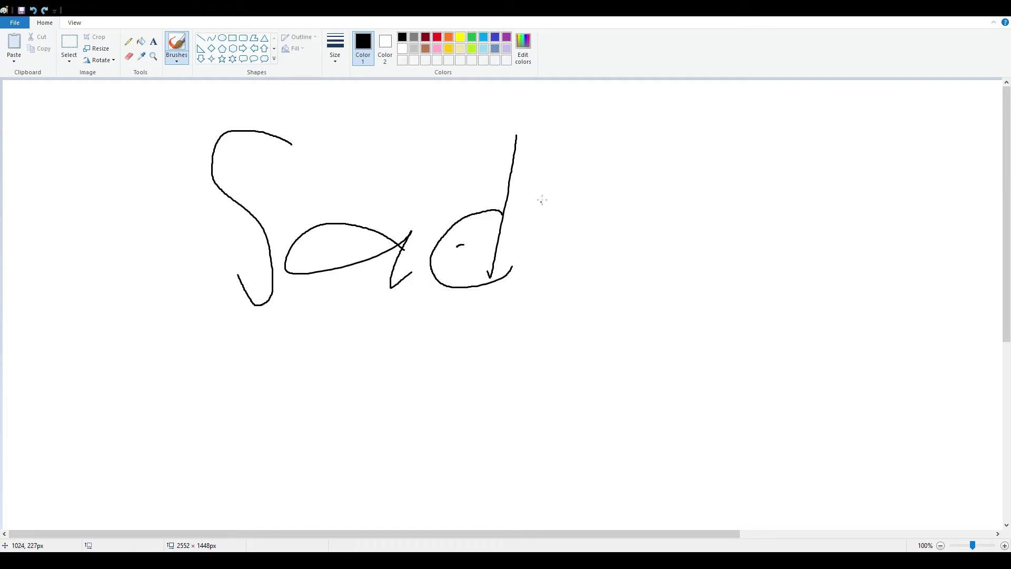
left_click_drag(607, 124, 572, 262)
mouse_move(569, 211)
left_mouse_down()
mouse_move(514, 261)
mouse_move(574, 269)
left_mouse_up()
- Add freehand h, e and s letters, then undo all the handwriting
left_click_drag(606, 209, 587, 306)
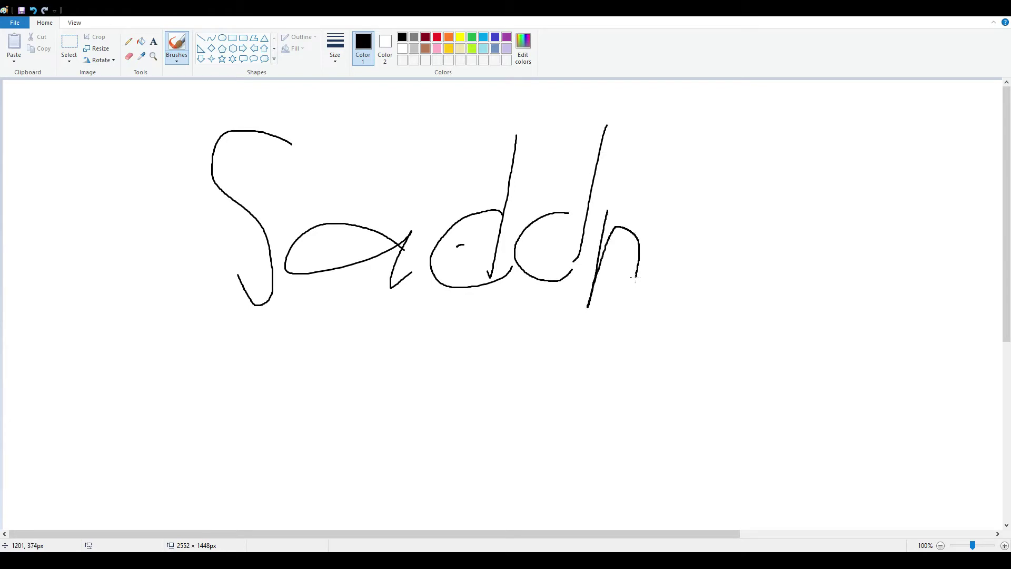
mouse_move(598, 257)
left_mouse_down()
mouse_move(628, 286)
mouse_move(698, 277)
left_mouse_up()
mouse_move(759, 212)
left_mouse_down()
mouse_move(765, 279)
mouse_move(730, 300)
left_mouse_up()
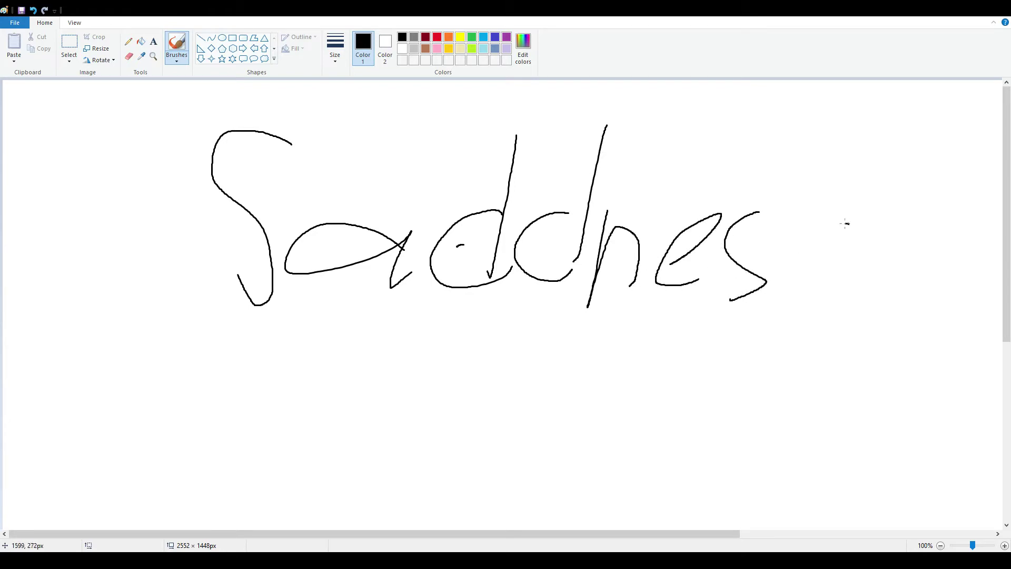
left_click_drag(849, 223, 779, 315)
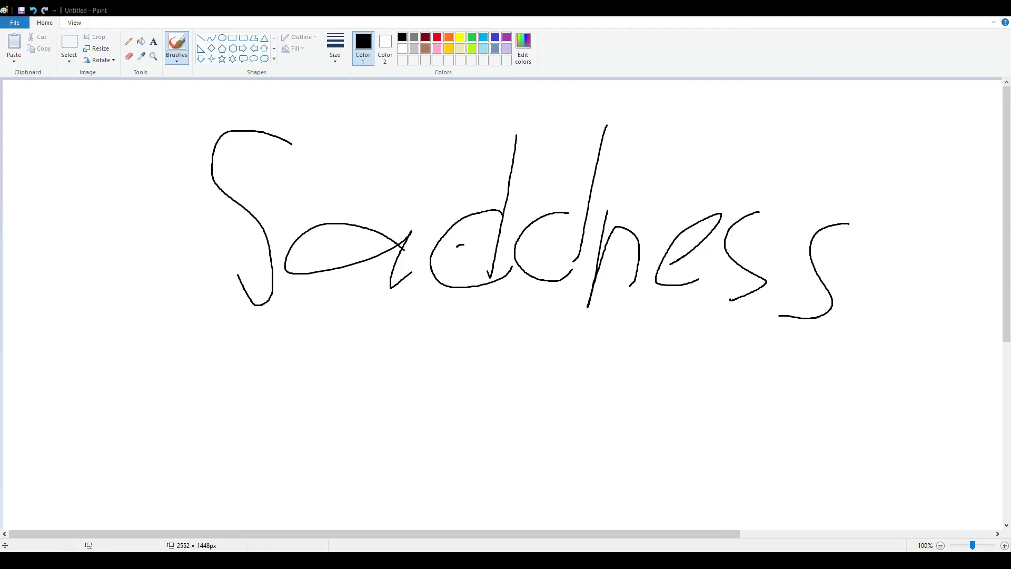
left_click(34, 12)
left_click(35, 11)
left_click(34, 11)
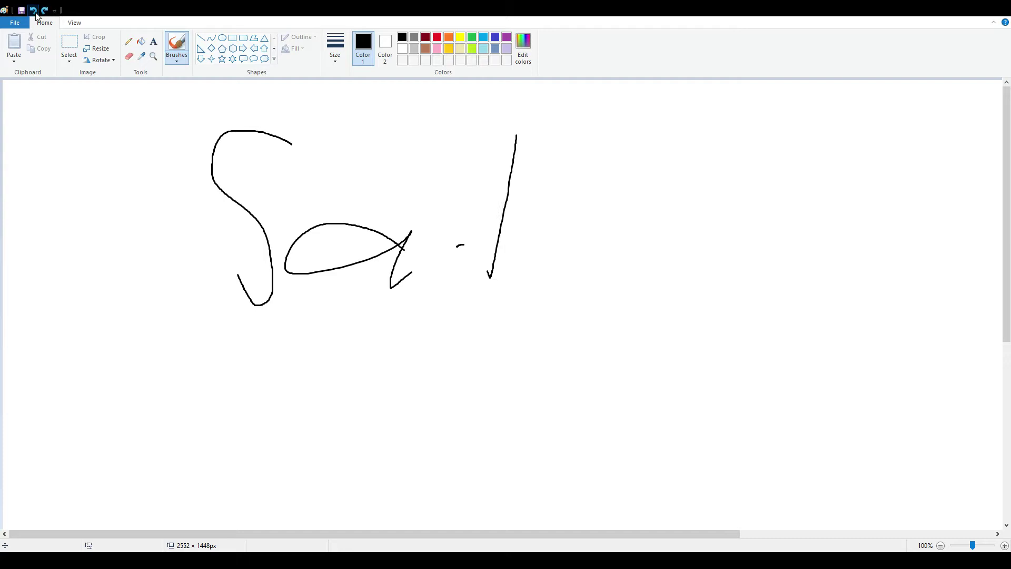
left_click(34, 12)
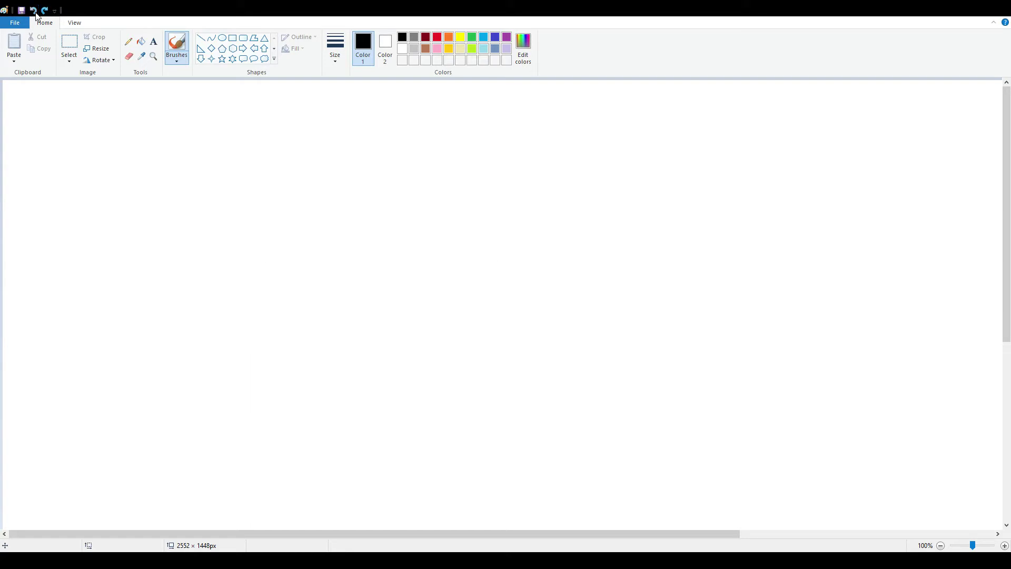
- Spell M and Y in straight line strokes on the top row
left_click(180, 49)
left_click(201, 37)
mouse_move(131, 274)
left_mouse_down()
mouse_move(228, 127)
mouse_move(251, 256)
mouse_move(288, 139)
mouse_move(331, 250)
left_mouse_up()
left_click(251, 147)
mouse_move(335, 134)
left_mouse_down()
mouse_move(380, 182)
mouse_move(421, 135)
left_mouse_up()
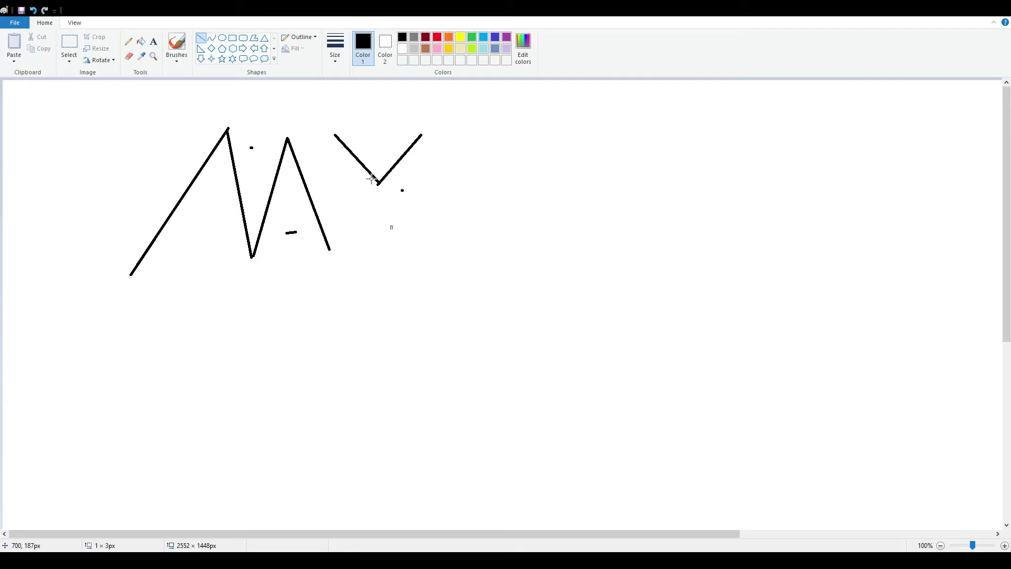
left_click_drag(379, 182, 378, 236)
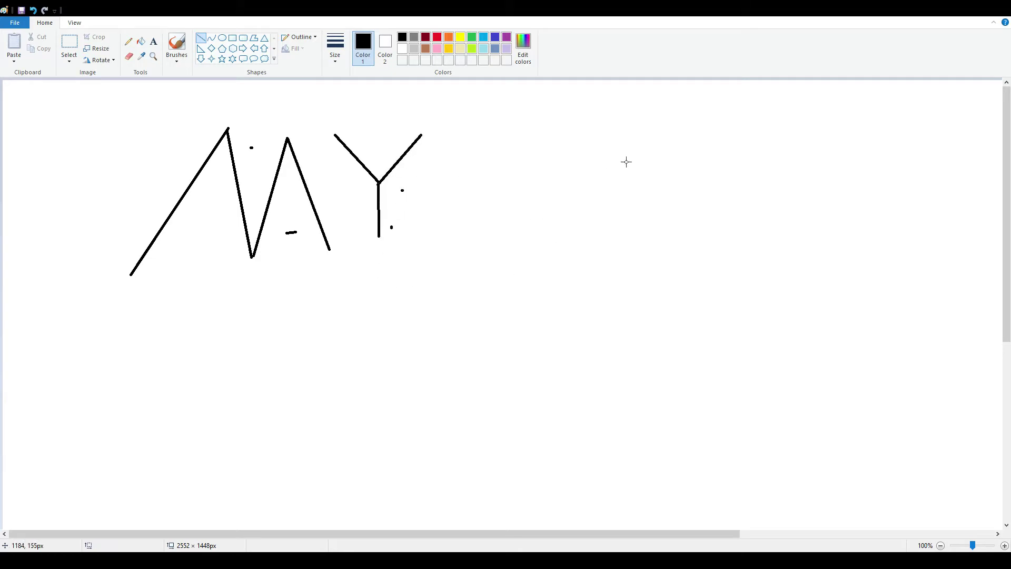
- Spell D, A, D in straight lines below, and pick the Eraser
mouse_move(292, 324)
left_mouse_down()
mouse_move(282, 420)
mouse_move(349, 379)
left_mouse_up()
left_click(366, 336)
left_click_drag(291, 324, 352, 380)
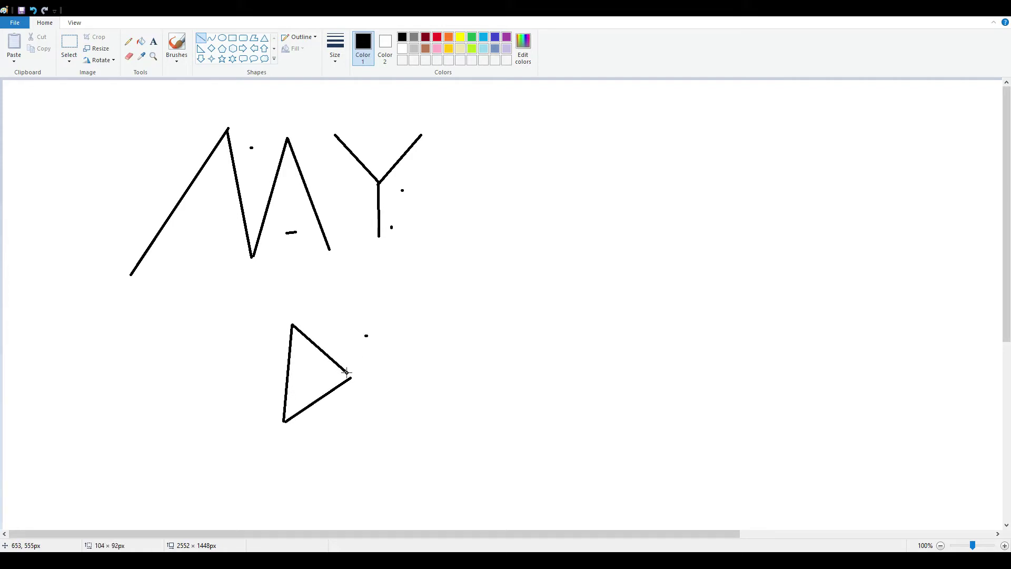
mouse_move(375, 417)
left_mouse_down()
mouse_move(412, 320)
mouse_move(445, 430)
mouse_move(432, 448)
left_mouse_up()
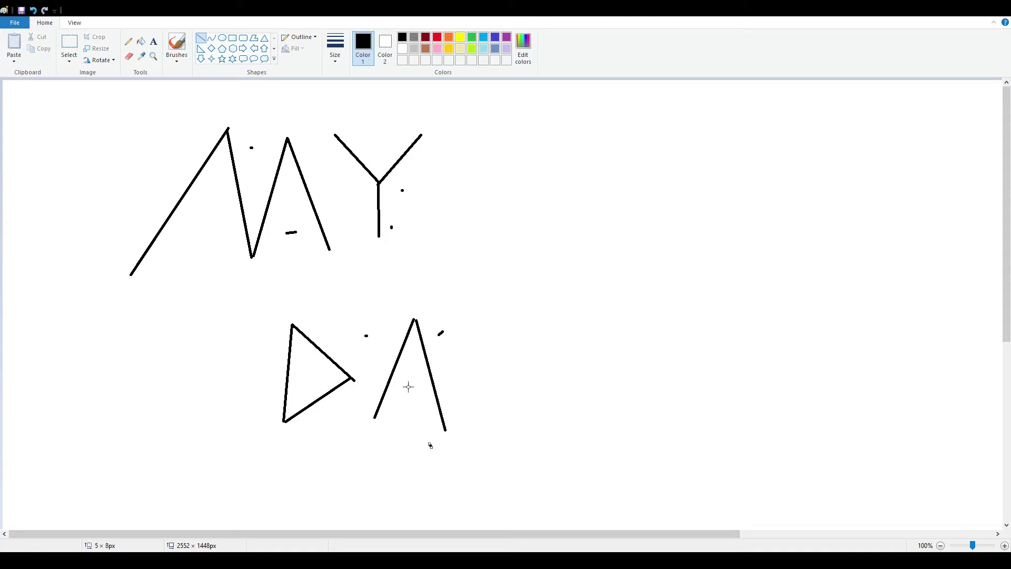
left_click_drag(395, 367, 441, 364)
mouse_move(471, 331)
left_mouse_down()
mouse_move(479, 430)
mouse_move(529, 375)
left_mouse_up()
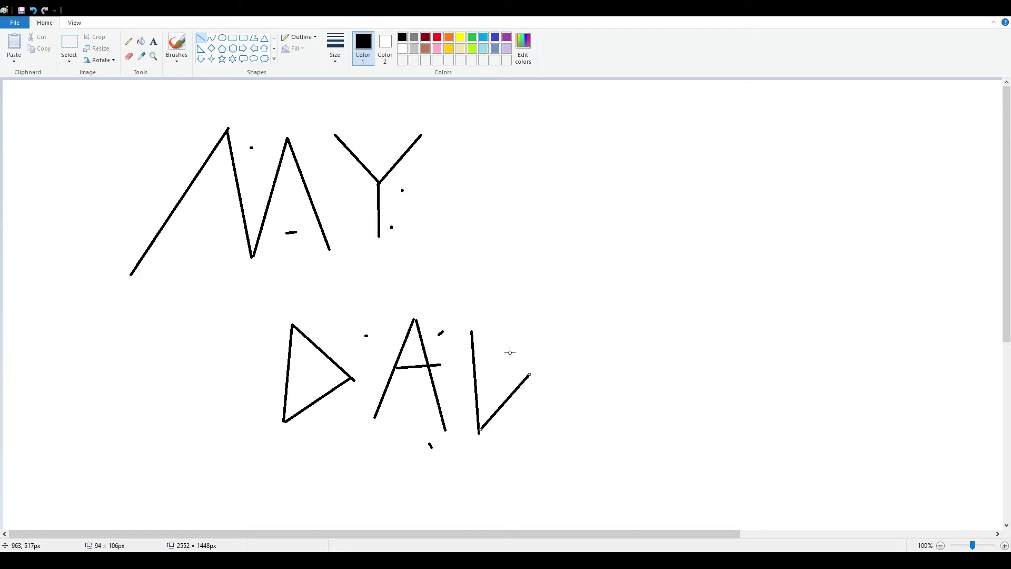
mouse_move(472, 332)
left_mouse_down()
mouse_move(492, 360)
mouse_move(529, 374)
left_mouse_up()
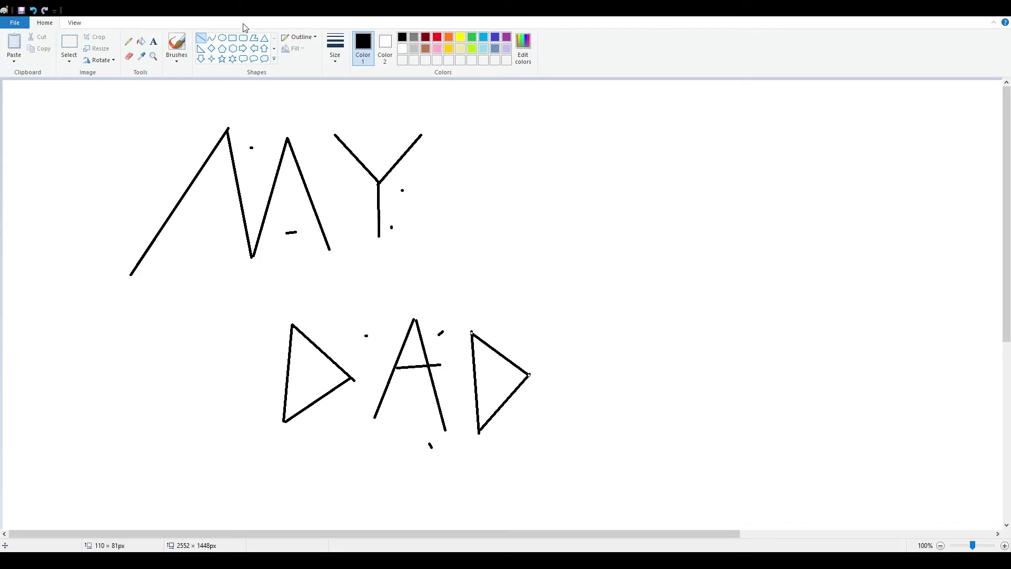
left_click(129, 56)
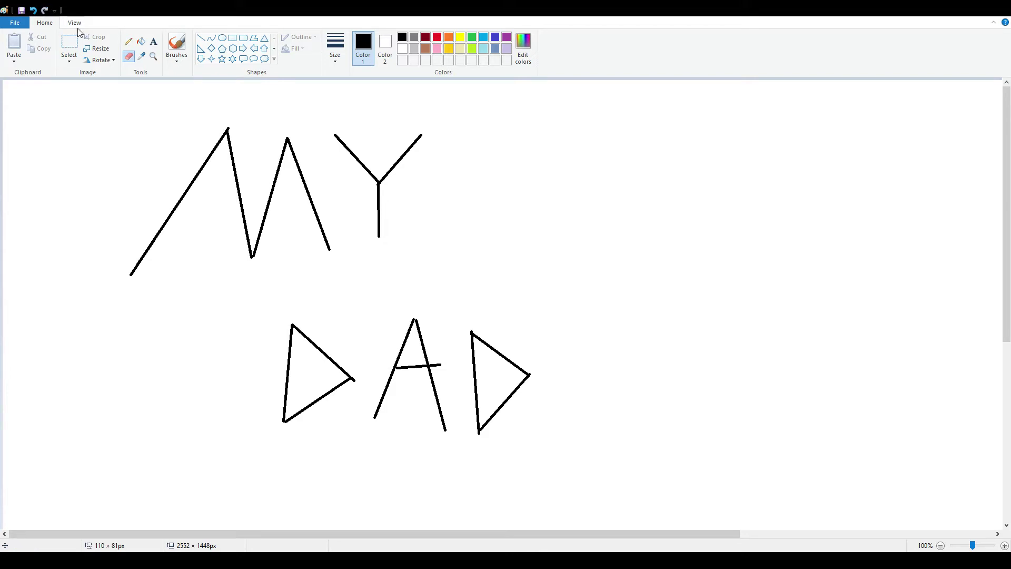
- Undo all the MY DAD letter strokes
left_click(37, 11)
left_click(37, 11)
left_click(37, 11)
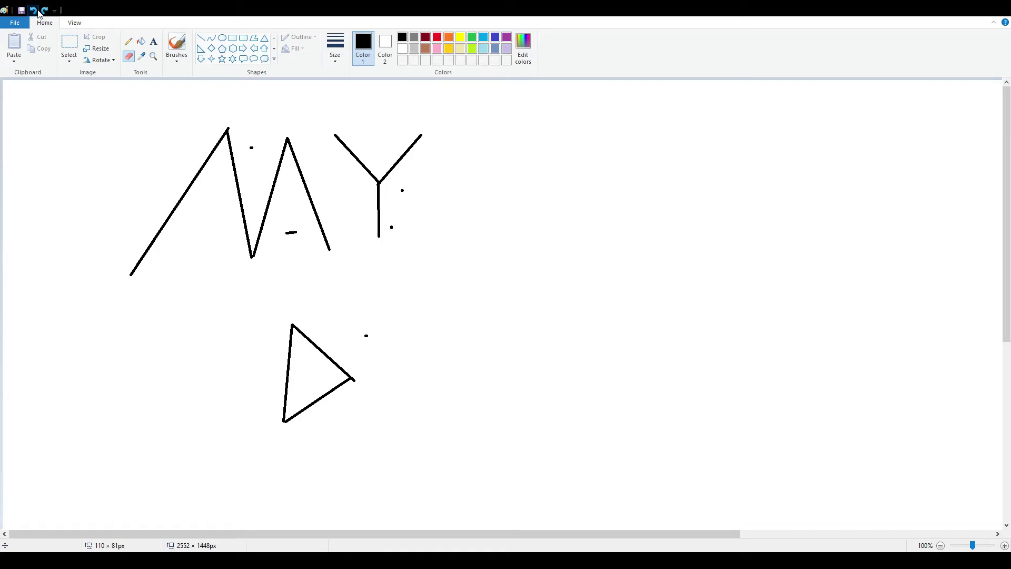
left_click(37, 11)
left_click(38, 11)
left_click(37, 11)
double_click(38, 11)
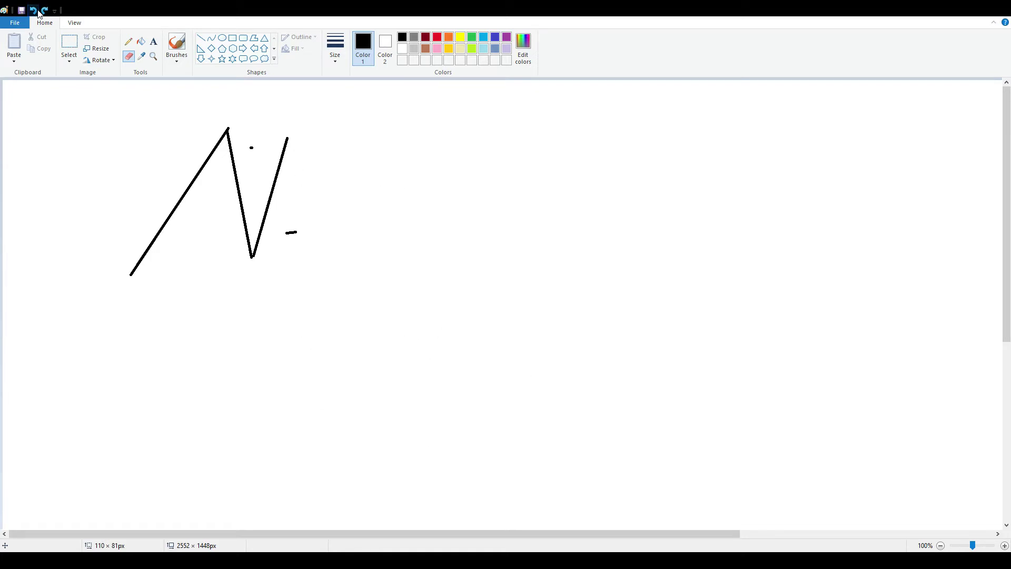
left_click(38, 11)
left_click(37, 12)
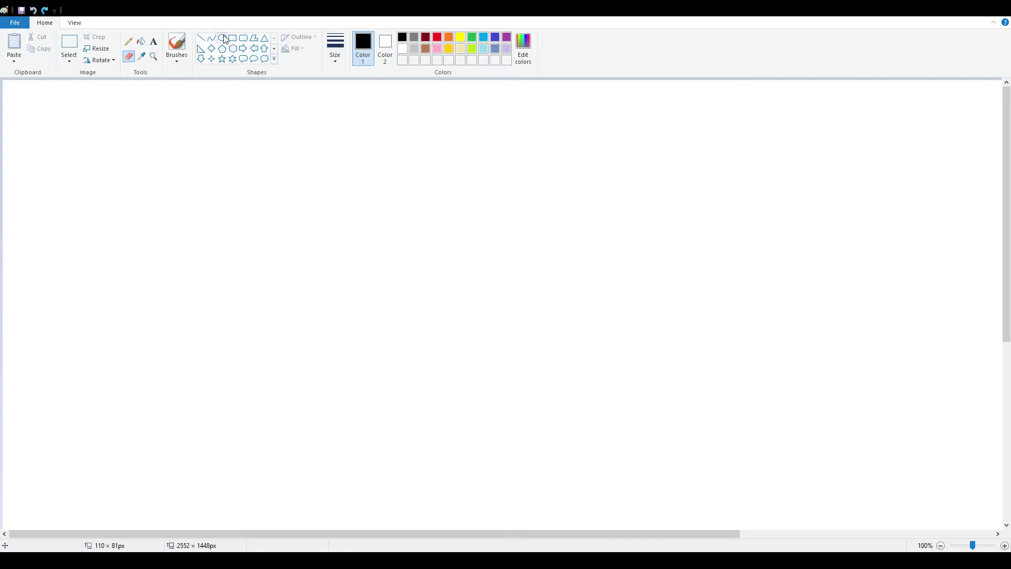
- Draw a tall rounded rectangle mid-canvas and fill it light yellow
left_click(243, 38)
mouse_move(319, 183)
left_mouse_down()
mouse_move(360, 357)
mouse_move(447, 459)
left_mouse_up()
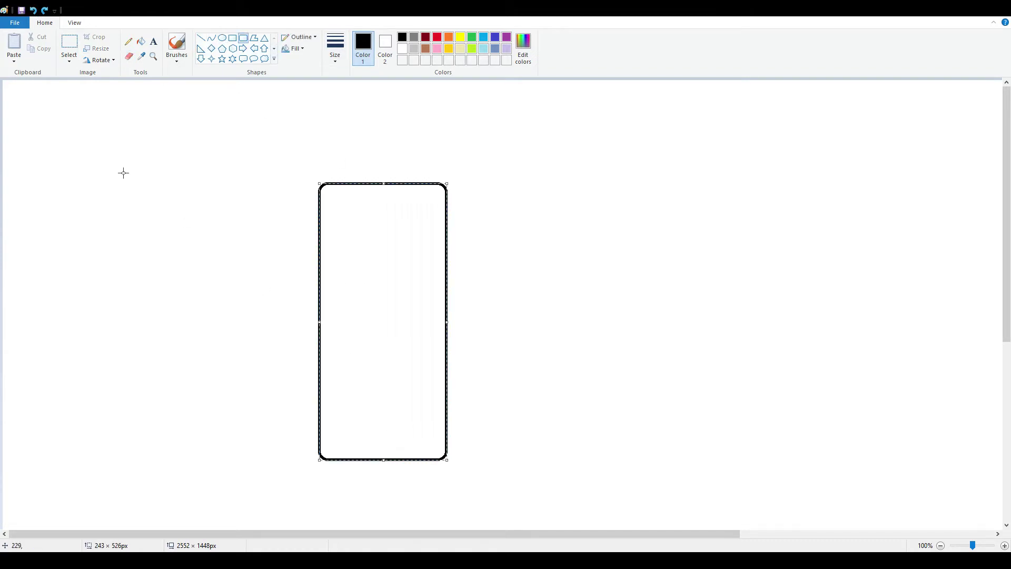
left_click(271, 158)
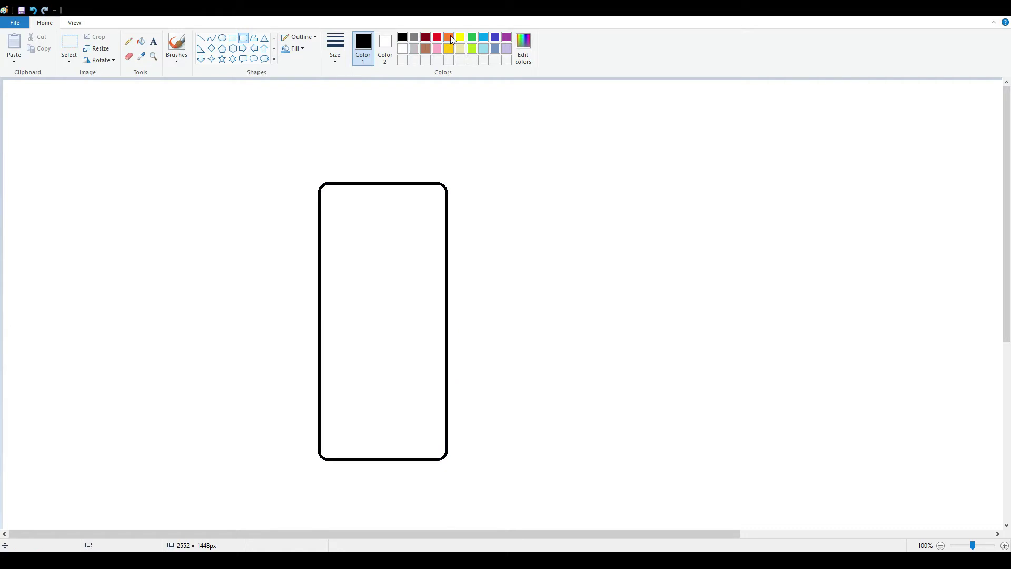
left_click(461, 49)
left_click(141, 41)
left_click(390, 318)
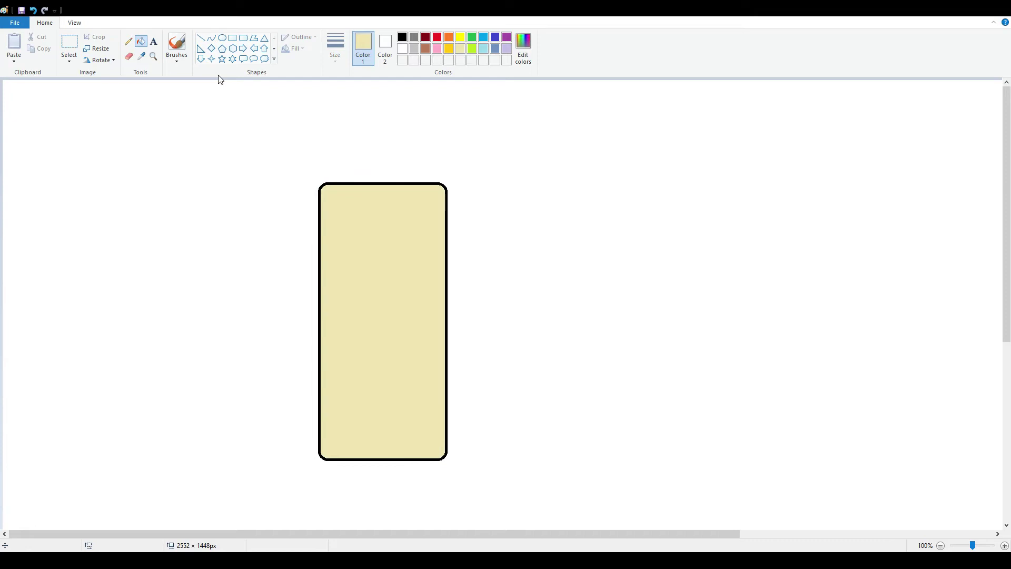
- Scribble brown brush strokes over the bar, undo once, and scribble again
left_click(426, 50)
left_click(176, 44)
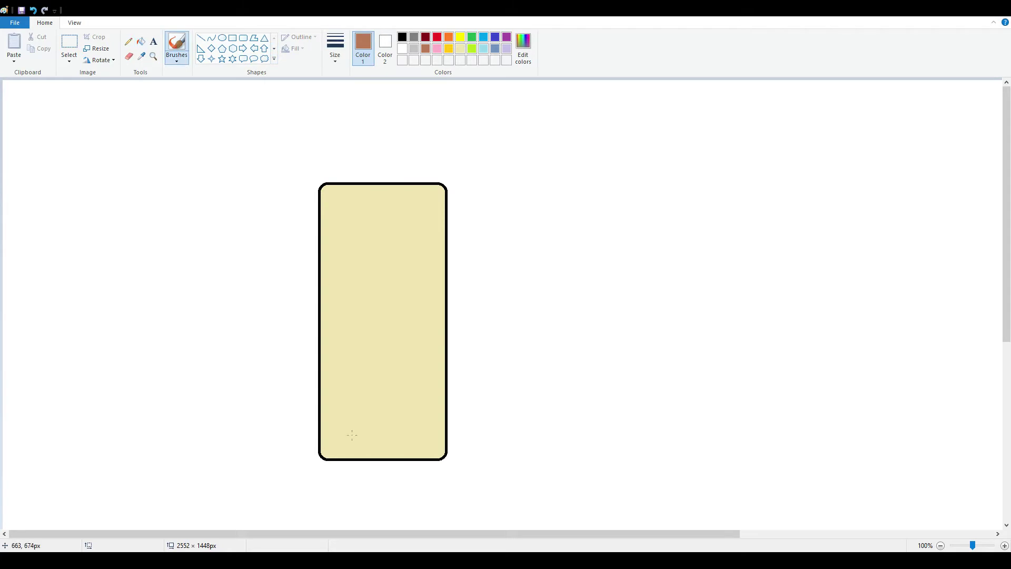
mouse_move(324, 446)
left_mouse_down()
mouse_move(330, 407)
mouse_move(354, 410)
mouse_move(444, 467)
mouse_move(356, 267)
mouse_move(365, 287)
left_mouse_up()
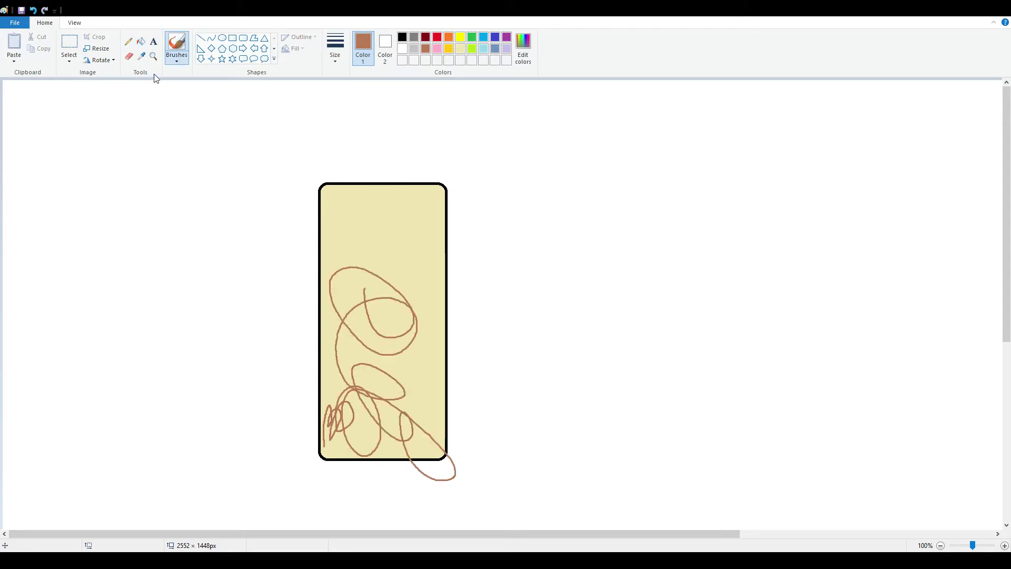
left_click(33, 10)
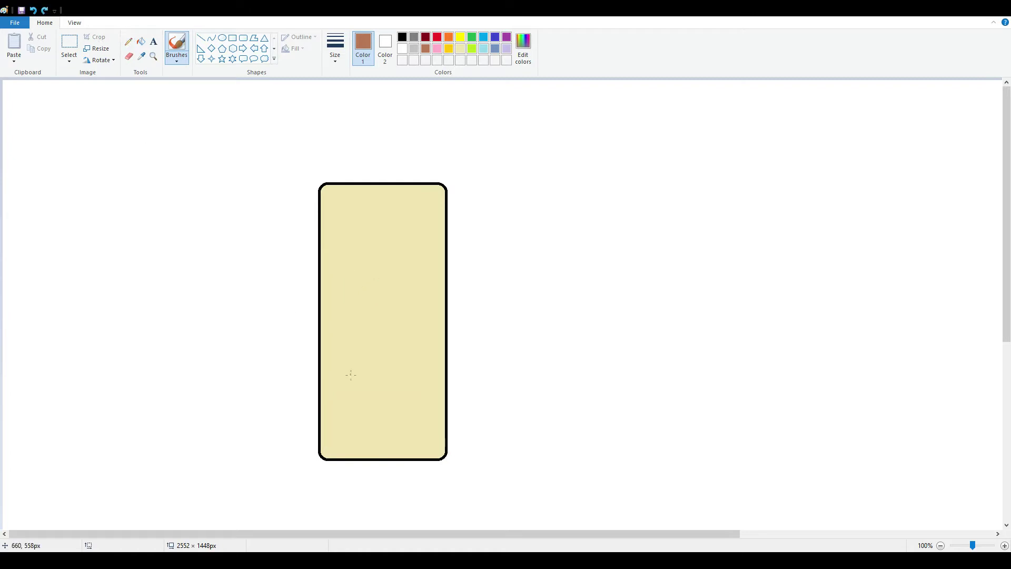
mouse_move(334, 424)
left_mouse_down()
mouse_move(348, 373)
mouse_move(350, 210)
mouse_move(420, 234)
mouse_move(419, 281)
mouse_move(403, 276)
mouse_move(411, 390)
mouse_move(398, 425)
mouse_move(355, 375)
mouse_move(395, 237)
mouse_move(364, 335)
mouse_move(347, 268)
mouse_move(405, 442)
mouse_move(426, 430)
mouse_move(426, 271)
mouse_move(407, 351)
mouse_move(379, 316)
mouse_move(411, 323)
mouse_move(370, 265)
mouse_move(391, 276)
mouse_move(376, 273)
left_mouse_up()
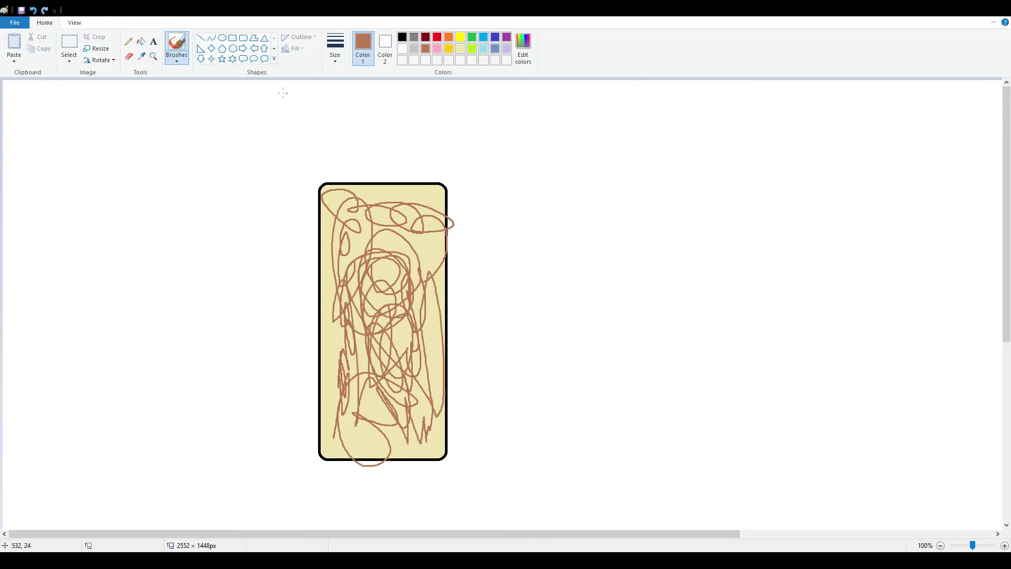
- Rub out a rounded bite at the bar's top-right corner and clear leftover brown bits
left_click(129, 56)
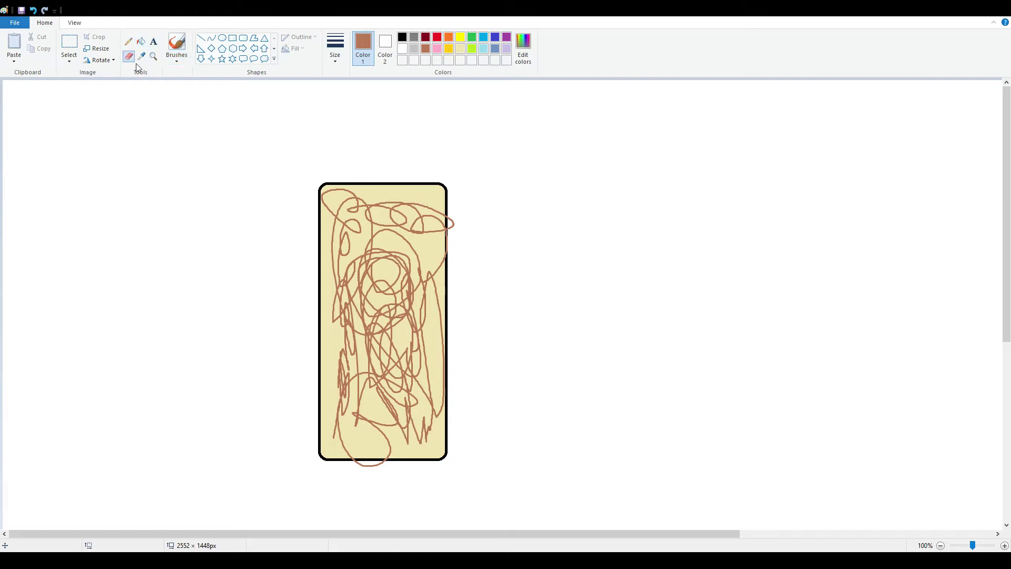
mouse_move(390, 182)
left_mouse_down()
mouse_move(423, 234)
mouse_move(465, 258)
left_mouse_up()
mouse_move(435, 235)
left_mouse_down()
mouse_move(433, 183)
mouse_move(443, 242)
mouse_move(441, 185)
left_mouse_up()
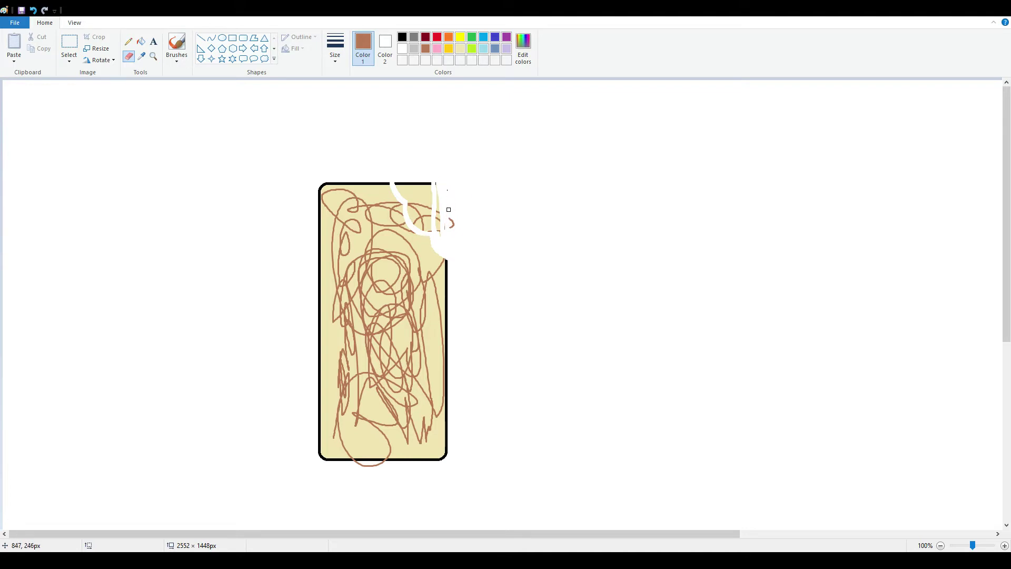
left_click_drag(447, 190, 446, 215)
left_click_drag(438, 226, 438, 194)
left_click_drag(424, 228, 412, 215)
mouse_move(404, 195)
left_mouse_down()
mouse_move(393, 179)
mouse_move(429, 185)
mouse_move(429, 229)
mouse_move(425, 187)
left_mouse_up()
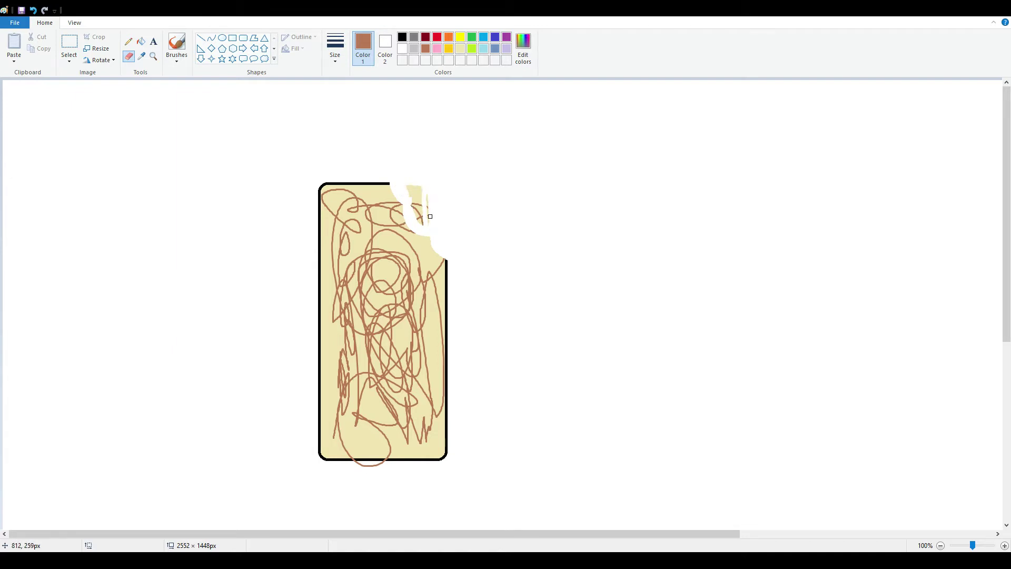
left_click_drag(421, 224, 409, 186)
- Outline a yellow blob over the bite, add a small brown mark, and fill it yellow
left_click(460, 37)
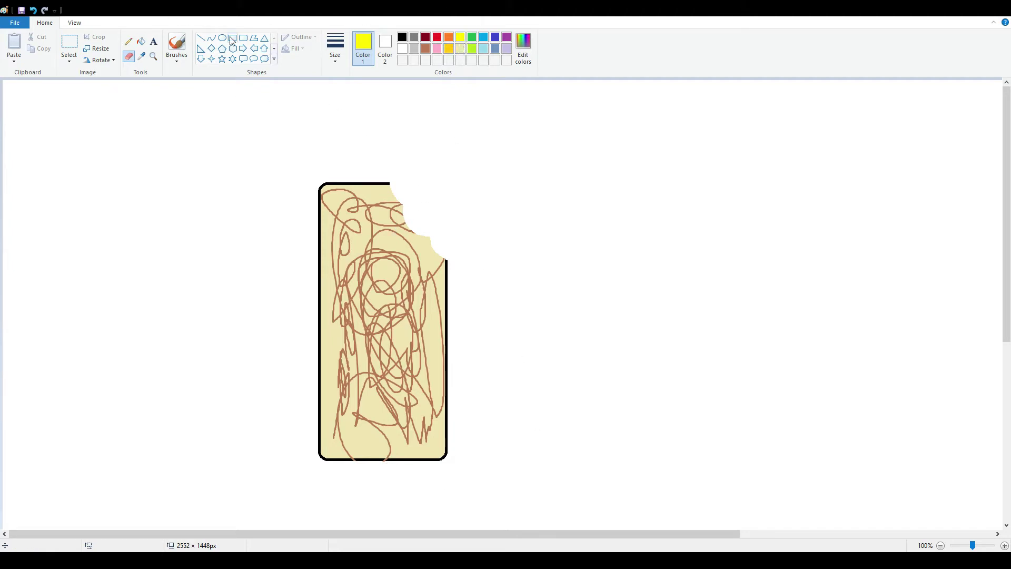
left_click(177, 47)
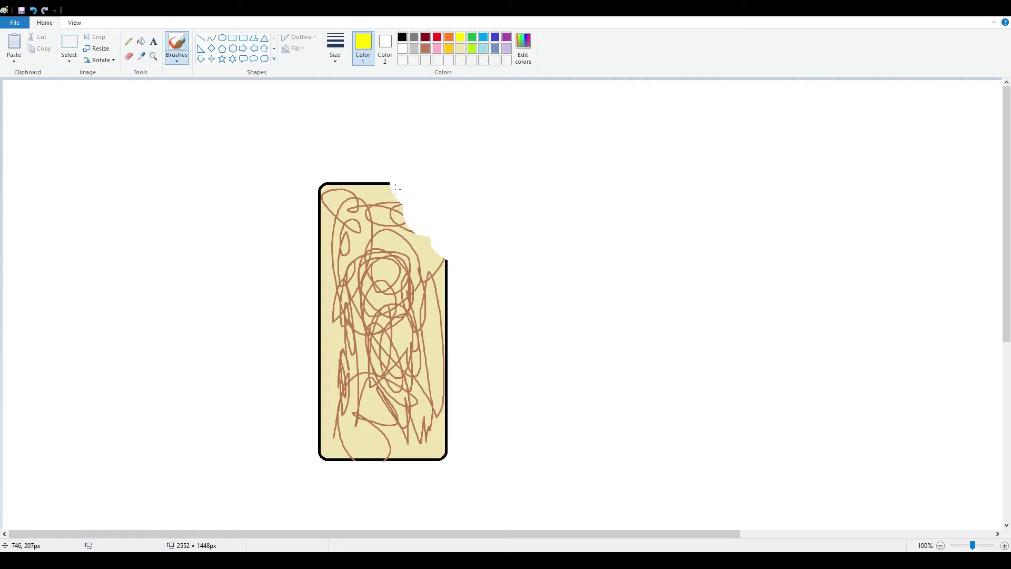
left_click_drag(389, 185, 452, 258)
left_click(426, 49)
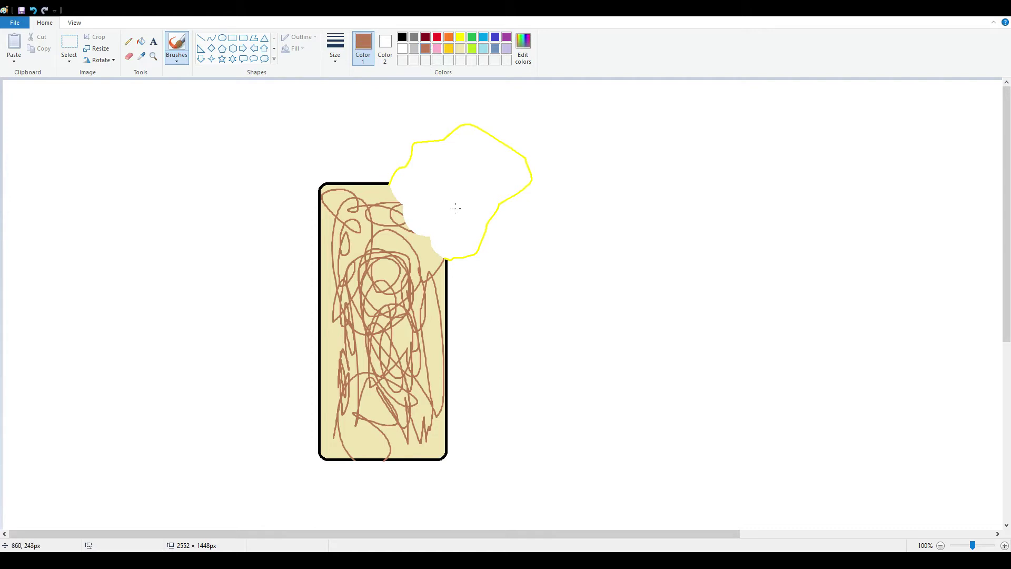
left_click_drag(460, 180, 469, 168)
left_click(460, 36)
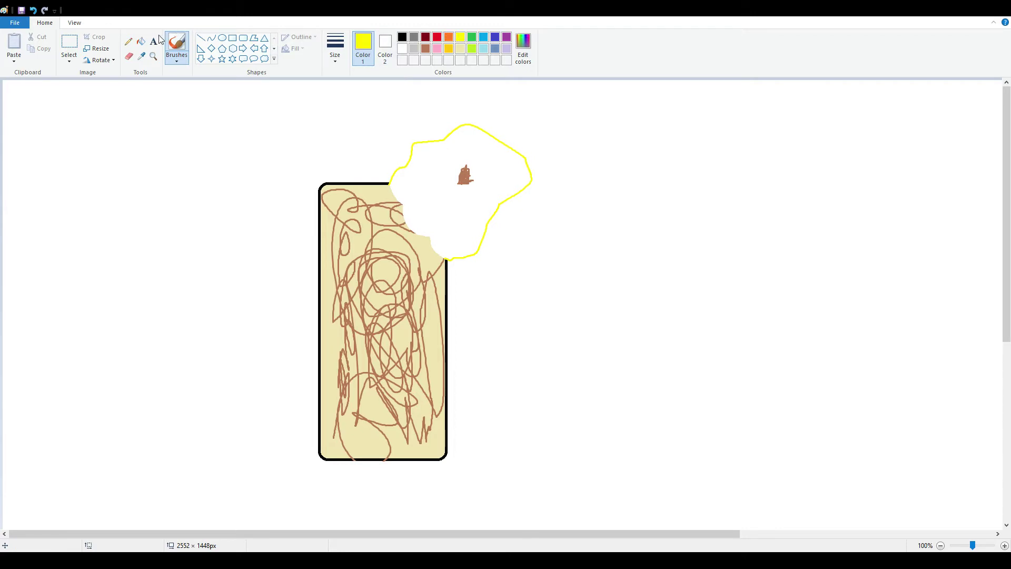
left_click(141, 41)
left_click(403, 169)
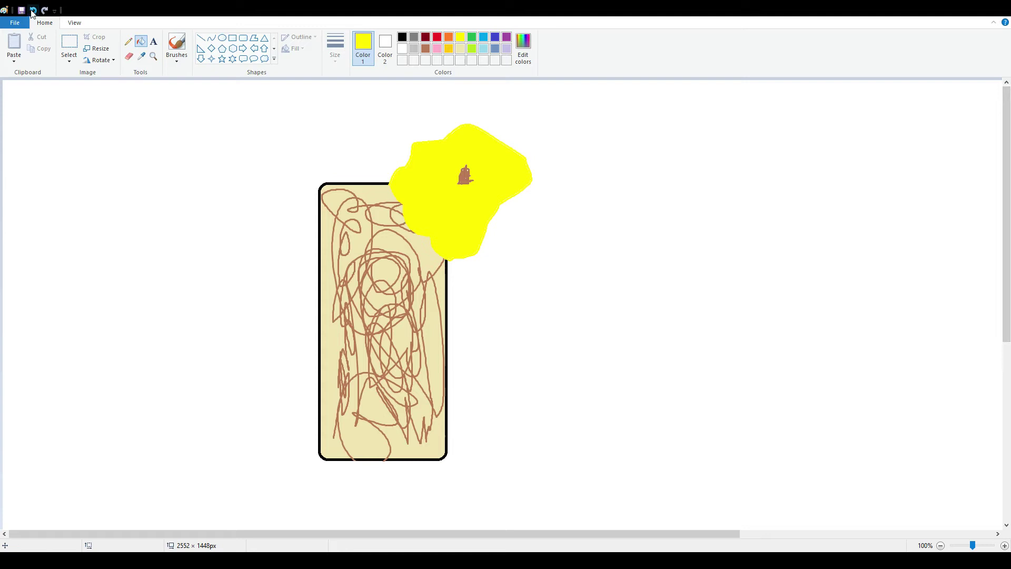
- Draw white rectangles across the upper drawing and around the whole drawing
left_click(401, 49)
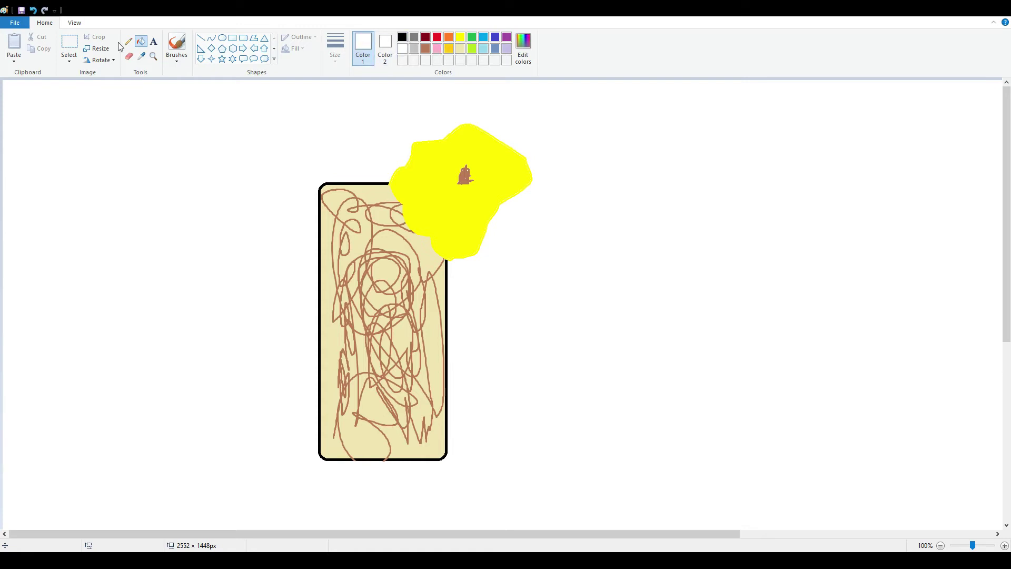
left_click(233, 37)
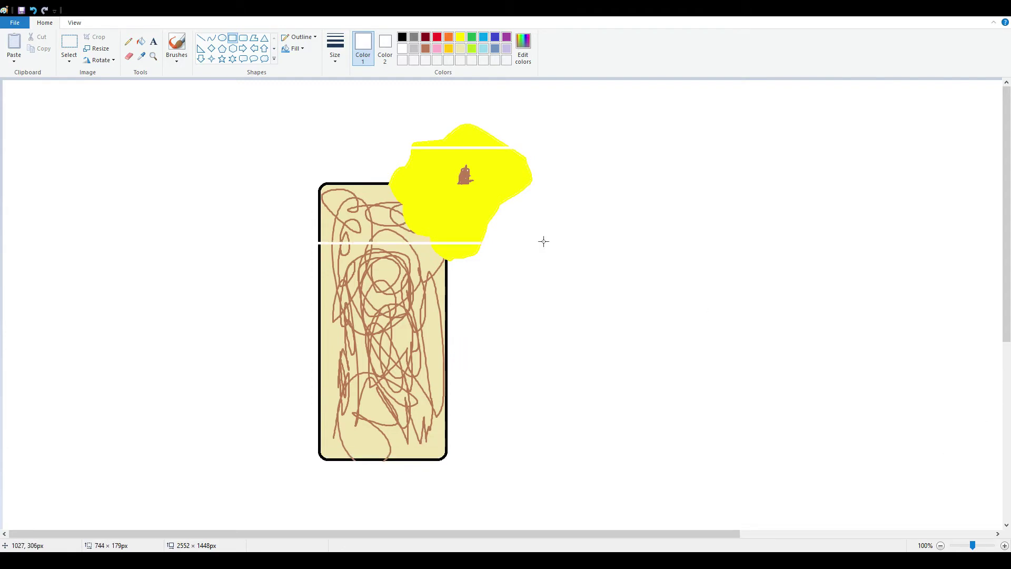
left_click_drag(151, 150, 237, 165)
left_click(199, 92)
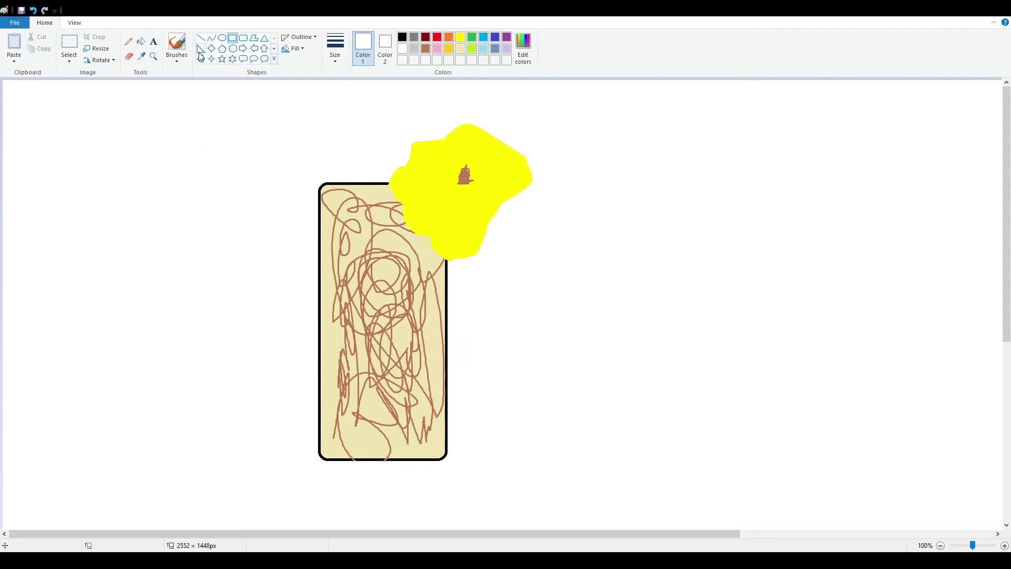
left_click_drag(212, 103, 759, 478)
- Flood-fill the yellow blob and the gaps inside the bar with white
left_click(140, 42)
left_click(419, 195)
left_click(387, 231)
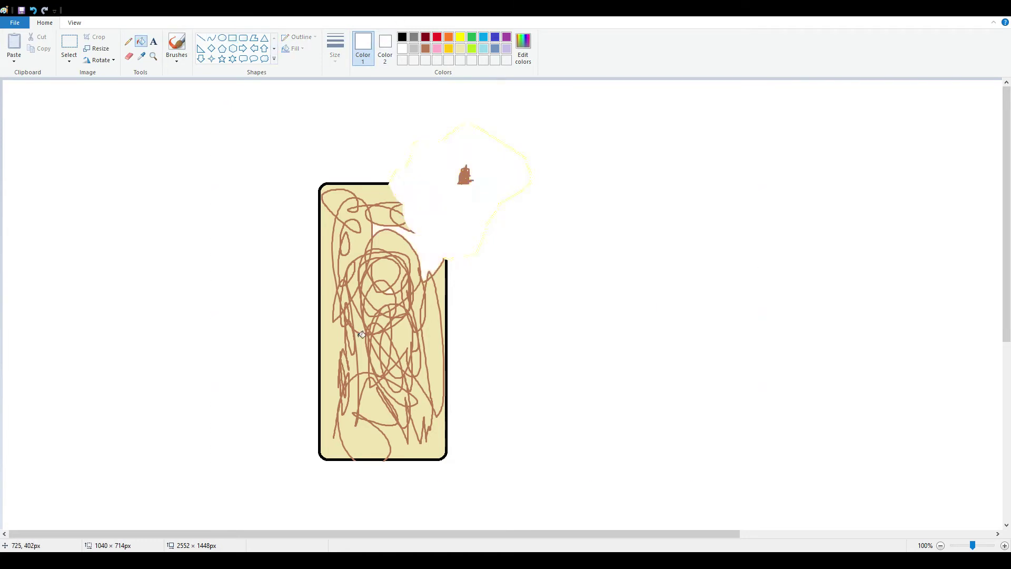
left_click(349, 362)
left_click(378, 404)
left_click(401, 337)
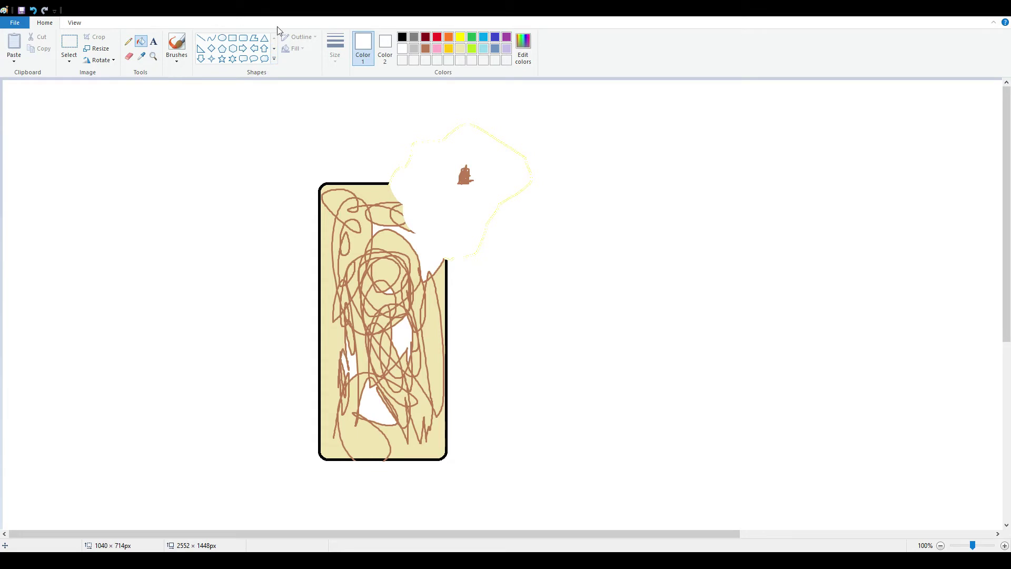
- Cover the whole drawing with one large white rectangle
left_click(233, 39)
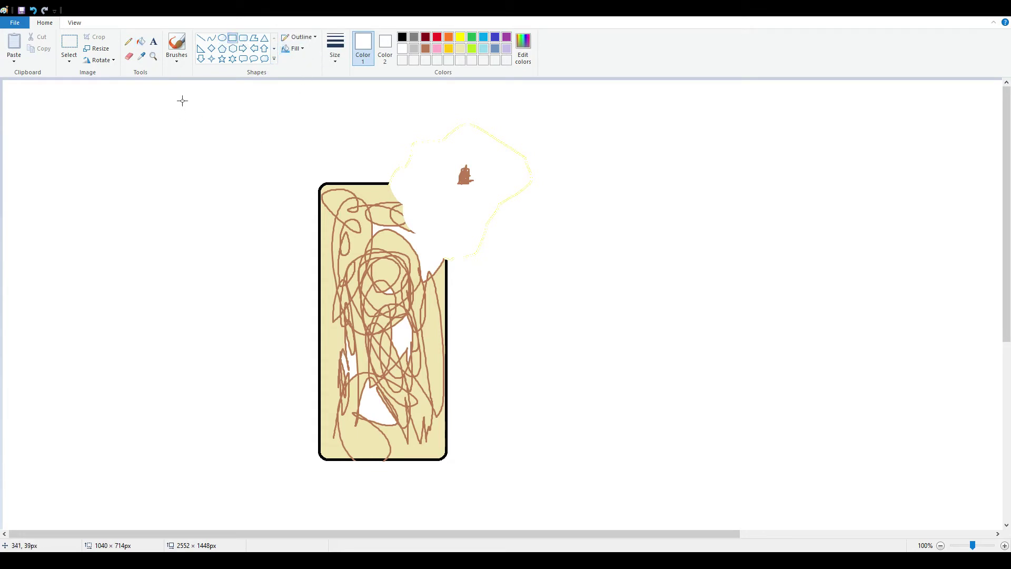
left_click_drag(182, 99, 629, 472)
left_click_drag(790, 301, 796, 302)
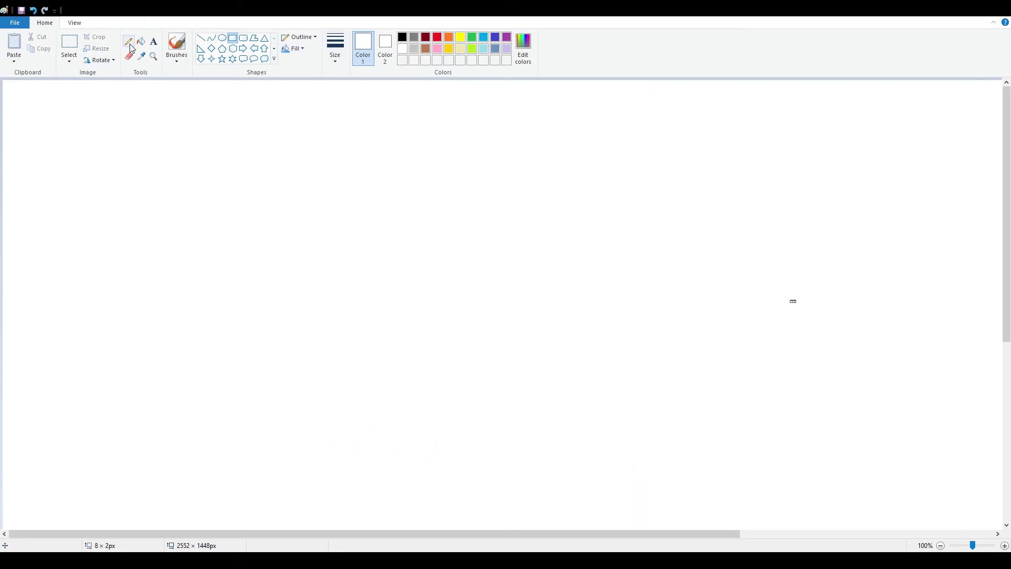
- Draw a black triangle near the canvas centre
left_click(176, 43)
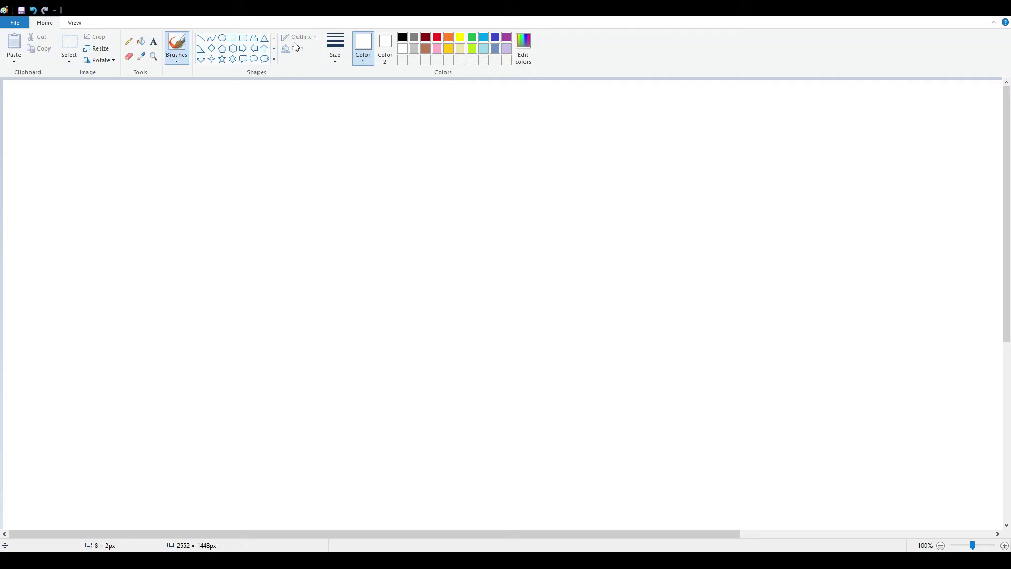
left_click(266, 40)
left_click_drag(343, 141, 566, 334)
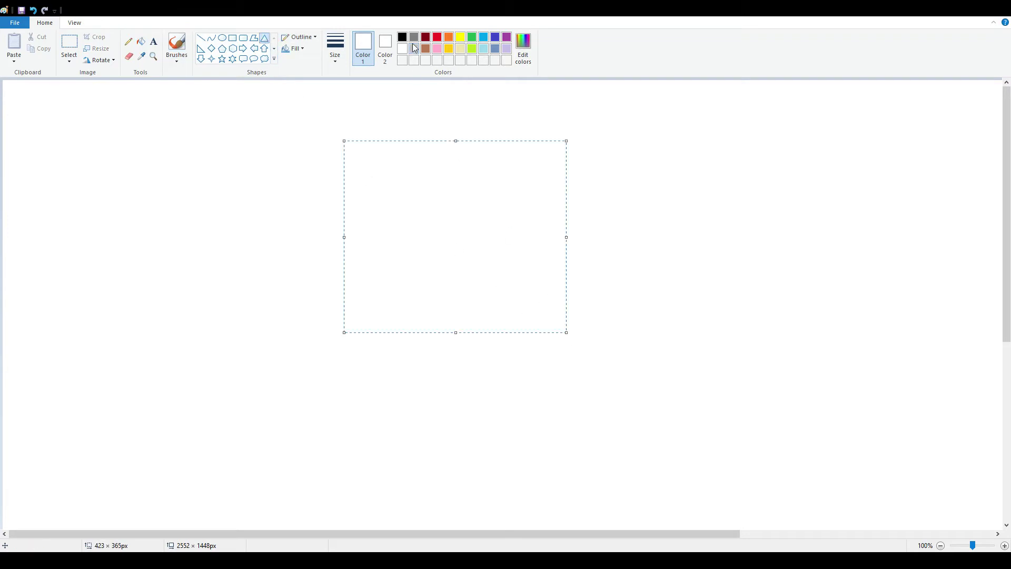
left_click(402, 38)
left_click_drag(345, 119, 601, 408)
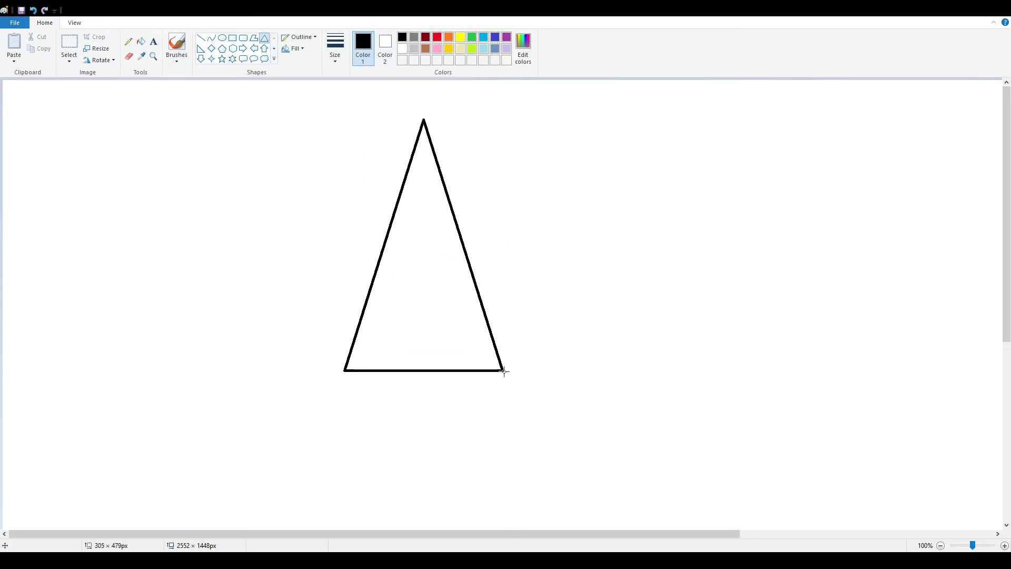
left_click(248, 129)
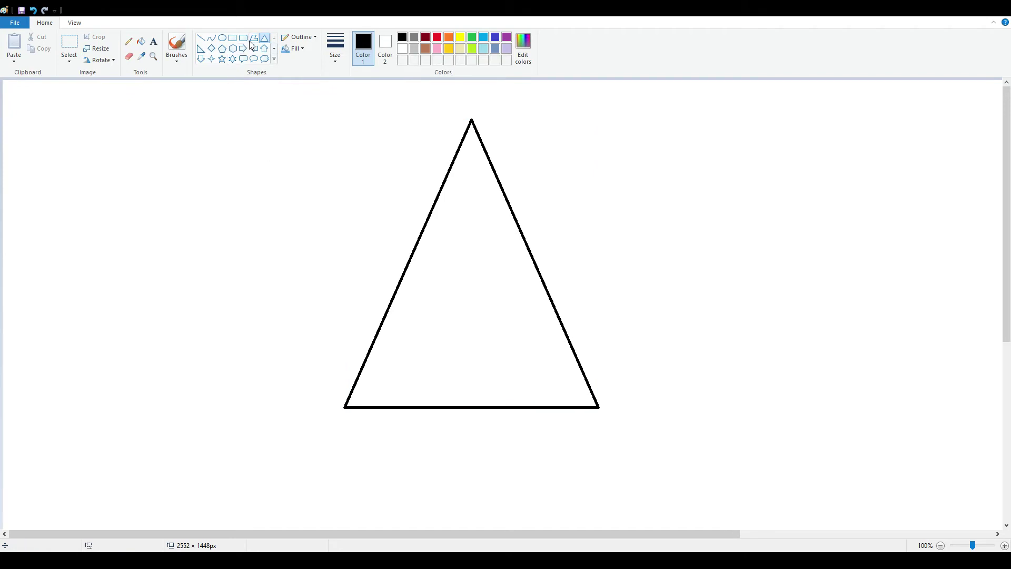
- Add two overlapping black right triangles, then choose orange
left_click(200, 50)
mouse_move(363, 115)
left_mouse_down()
mouse_move(645, 412)
mouse_move(196, 395)
mouse_move(113, 407)
left_mouse_up()
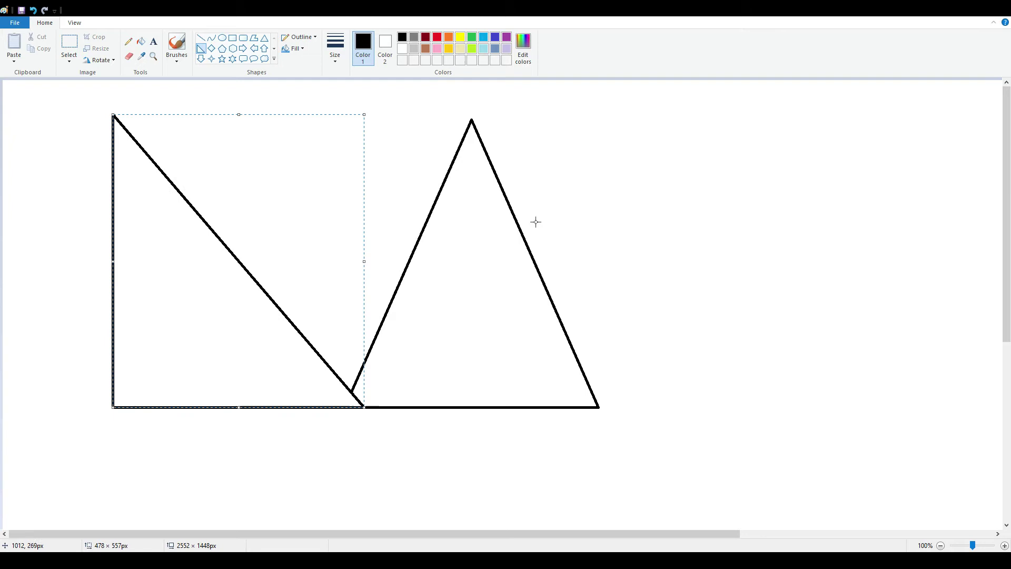
left_click(600, 234)
mouse_move(630, 173)
left_mouse_down()
mouse_move(372, 385)
mouse_move(296, 408)
left_mouse_up()
left_click(710, 284)
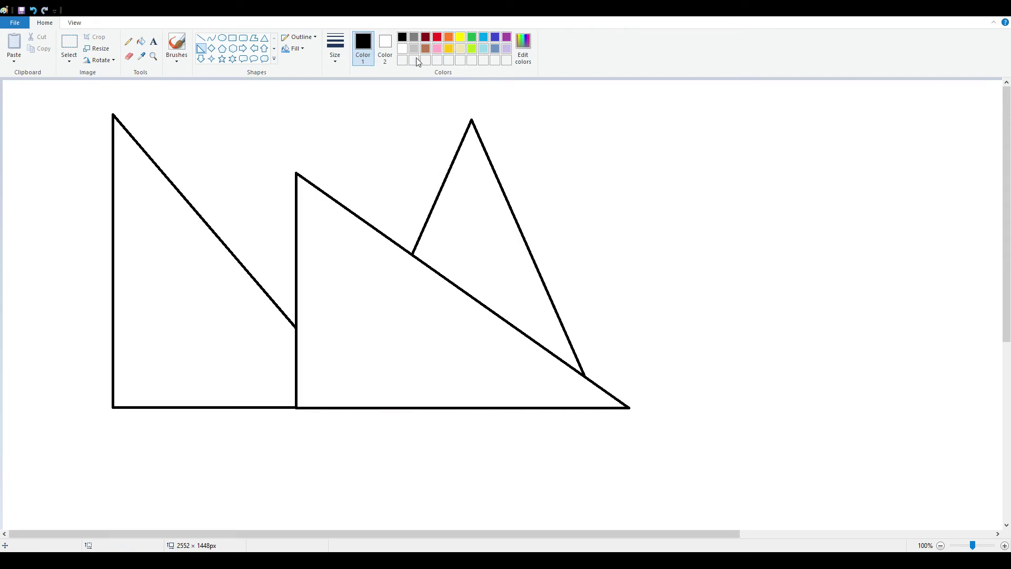
left_click(448, 38)
- Draw orange diamonds over the triangles, then undo the drawn shapes
left_click(211, 48)
mouse_move(225, 132)
left_mouse_down()
mouse_move(300, 259)
mouse_move(525, 398)
mouse_move(330, 513)
mouse_move(189, 476)
mouse_move(43, 455)
mouse_move(21, 476)
mouse_move(11, 440)
mouse_move(19, 443)
left_mouse_up()
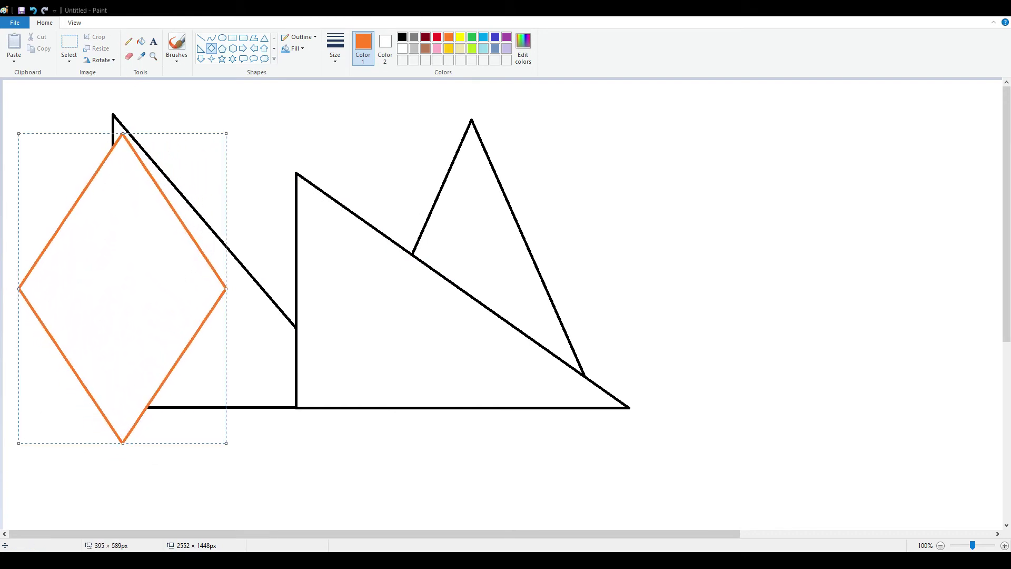
left_click(34, 11)
mouse_move(387, 106)
left_mouse_down()
mouse_move(592, 269)
mouse_move(598, 350)
mouse_move(794, 494)
mouse_move(775, 510)
mouse_move(770, 477)
mouse_move(918, 242)
mouse_move(829, 124)
mouse_move(604, 318)
mouse_move(617, 287)
mouse_move(481, 228)
mouse_move(354, 143)
mouse_move(289, 115)
mouse_move(276, 163)
mouse_move(282, 221)
mouse_move(270, 195)
mouse_move(239, 181)
mouse_move(135, 260)
mouse_move(103, 196)
mouse_move(112, 119)
mouse_move(251, 359)
mouse_move(194, 409)
mouse_move(147, 387)
mouse_move(99, 386)
mouse_move(119, 408)
mouse_move(113, 418)
mouse_move(216, 406)
mouse_move(201, 414)
mouse_move(190, 397)
mouse_move(201, 407)
mouse_move(118, 405)
left_mouse_up()
left_click(826, 360)
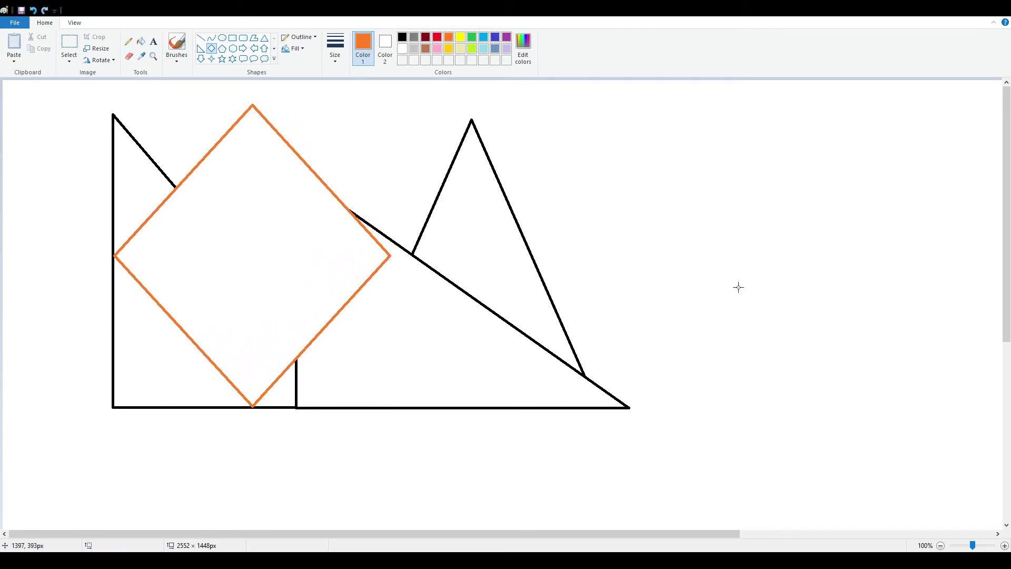
mouse_move(689, 179)
left_mouse_down()
mouse_move(106, 435)
mouse_move(134, 505)
mouse_move(141, 498)
left_mouse_up()
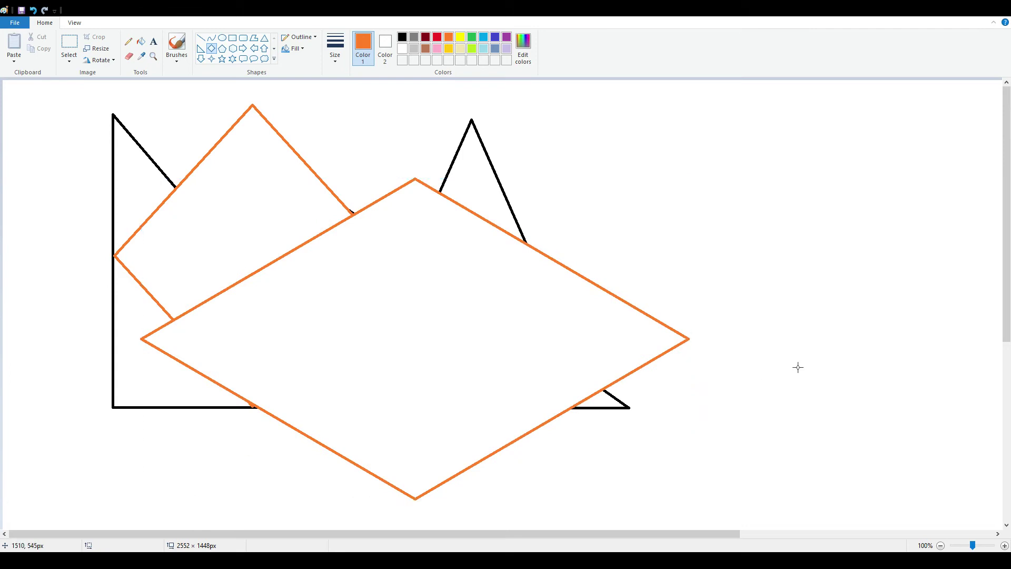
left_click(32, 10)
left_click(33, 11)
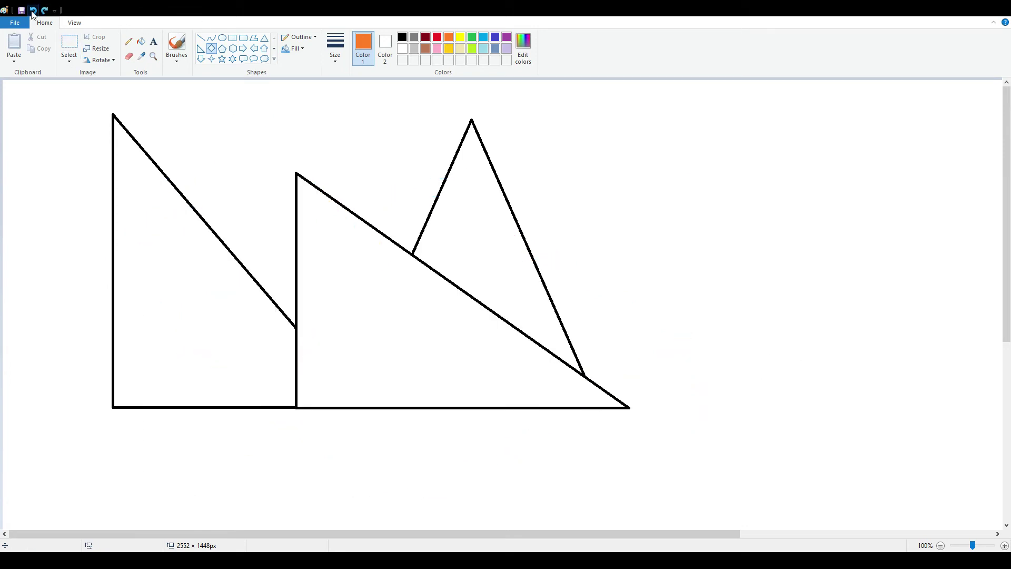
- Draw two gold stars and a lime-green star overlapping at the canvas centre
left_click(222, 60)
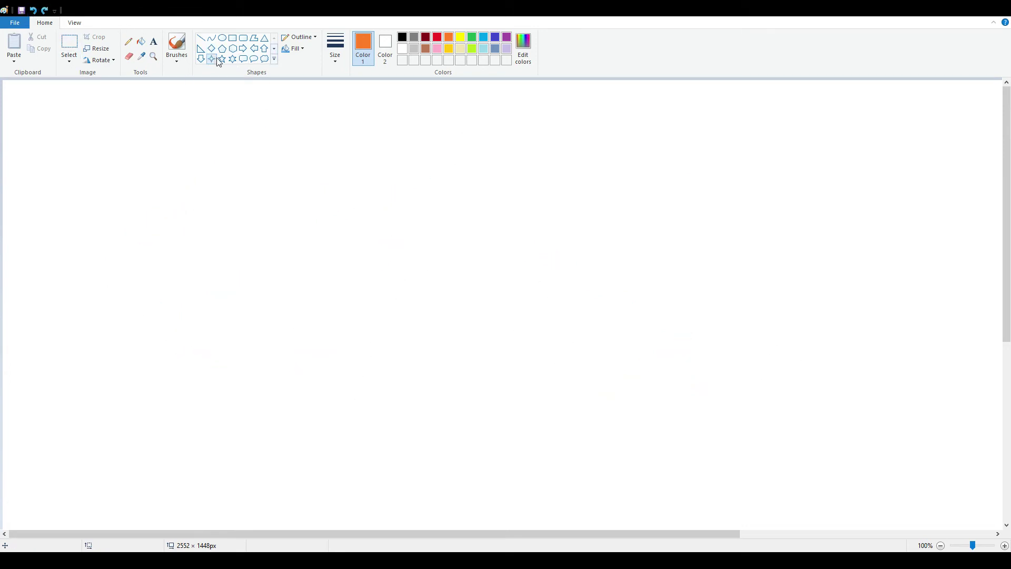
left_click(448, 49)
mouse_move(335, 128)
left_mouse_down()
mouse_move(366, 226)
mouse_move(492, 332)
mouse_move(613, 408)
left_mouse_up()
mouse_move(619, 143)
left_mouse_down()
mouse_move(334, 334)
mouse_move(318, 198)
mouse_move(328, 180)
left_mouse_up()
left_click(699, 285)
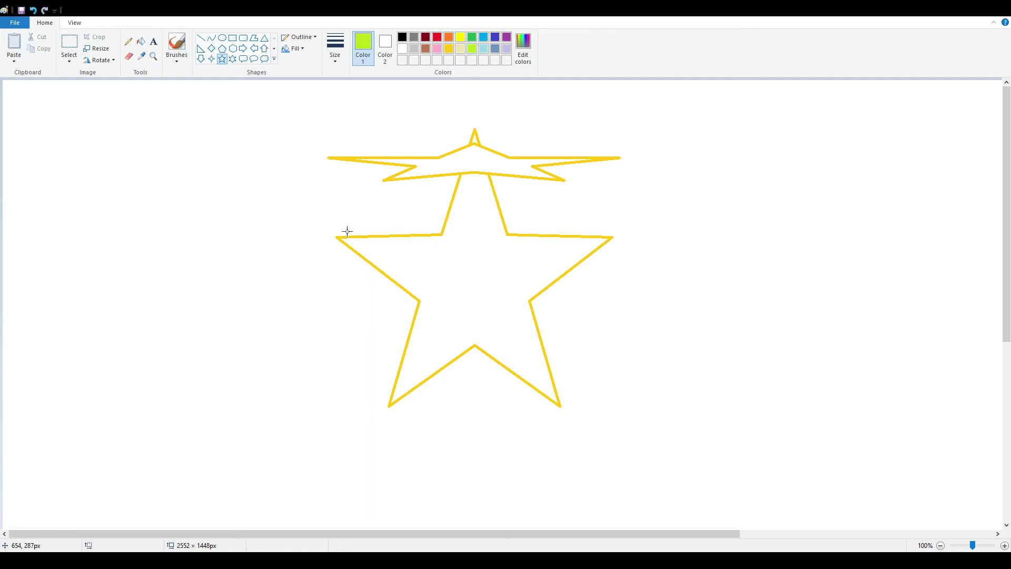
left_click_drag(320, 410, 626, 222)
left_click(736, 291)
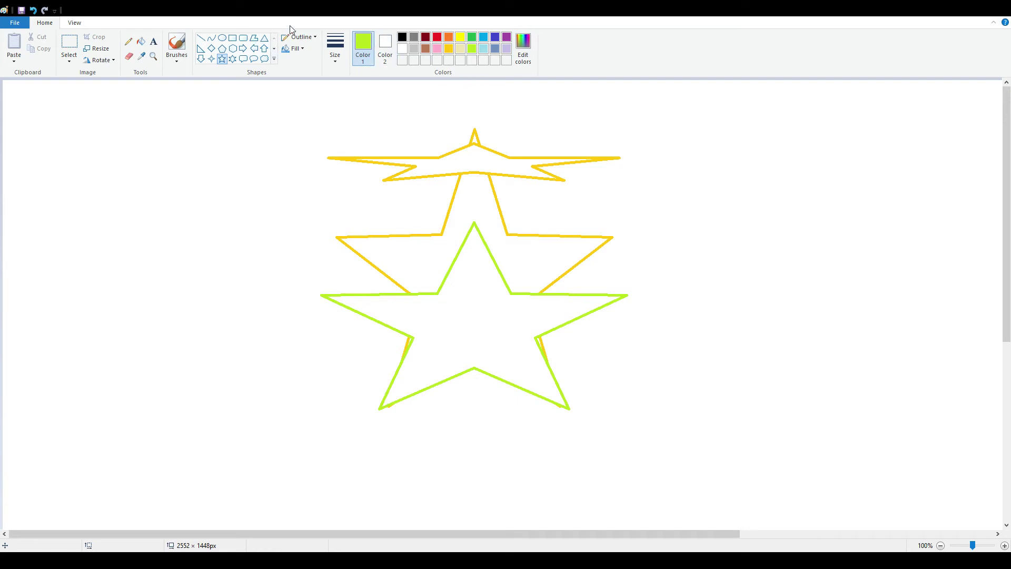
- Frame the stars with a large lime rectangle, discarding a thin first attempt
left_click(233, 37)
mouse_move(326, 124)
left_mouse_down()
mouse_move(336, 259)
mouse_move(226, 186)
left_mouse_up()
left_click(32, 10)
left_click_drag(220, 114, 739, 462)
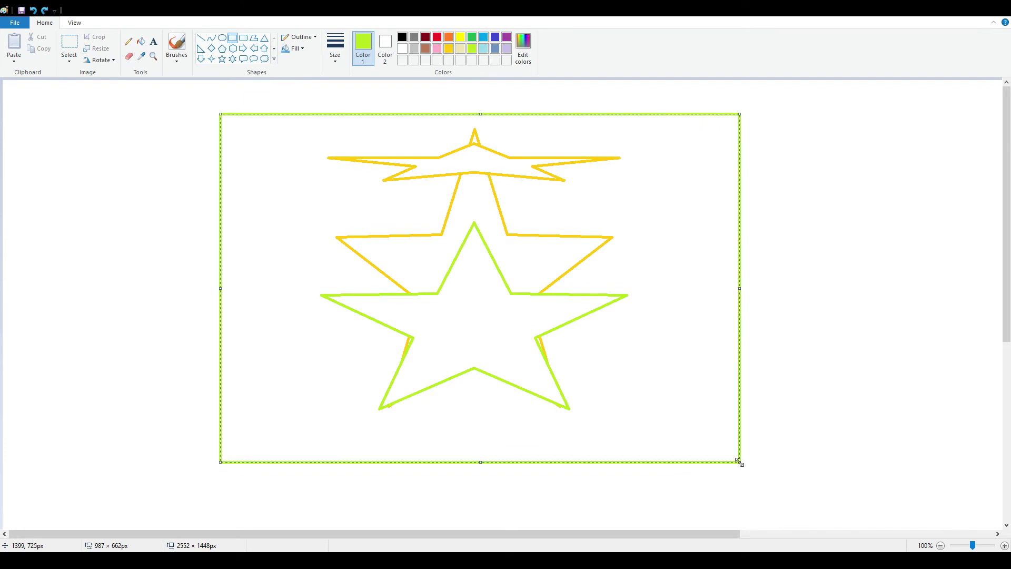
left_click(749, 323)
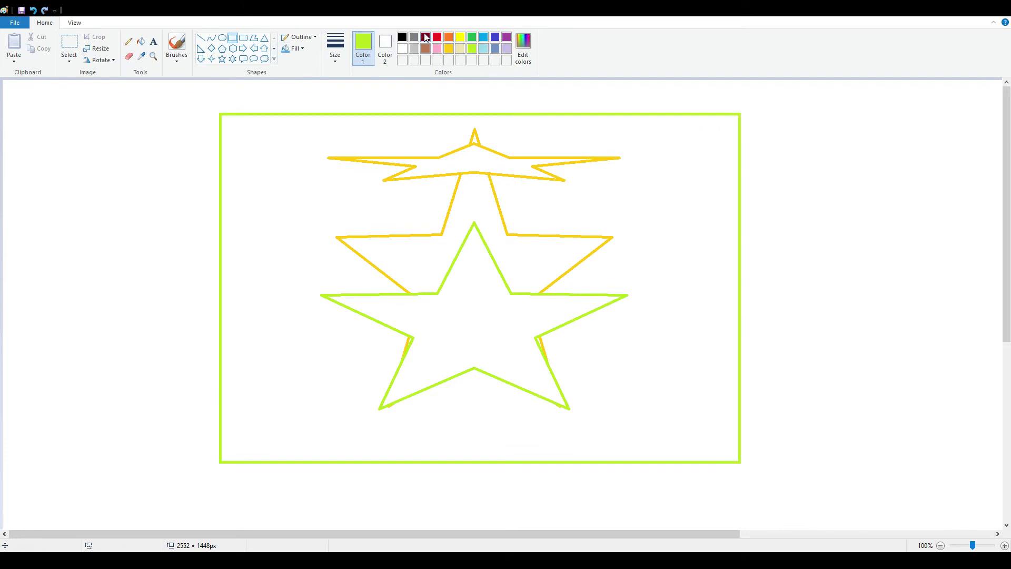
- Draw a grey diamond spanning the stars inside the frame
left_click(413, 37)
left_click(211, 49)
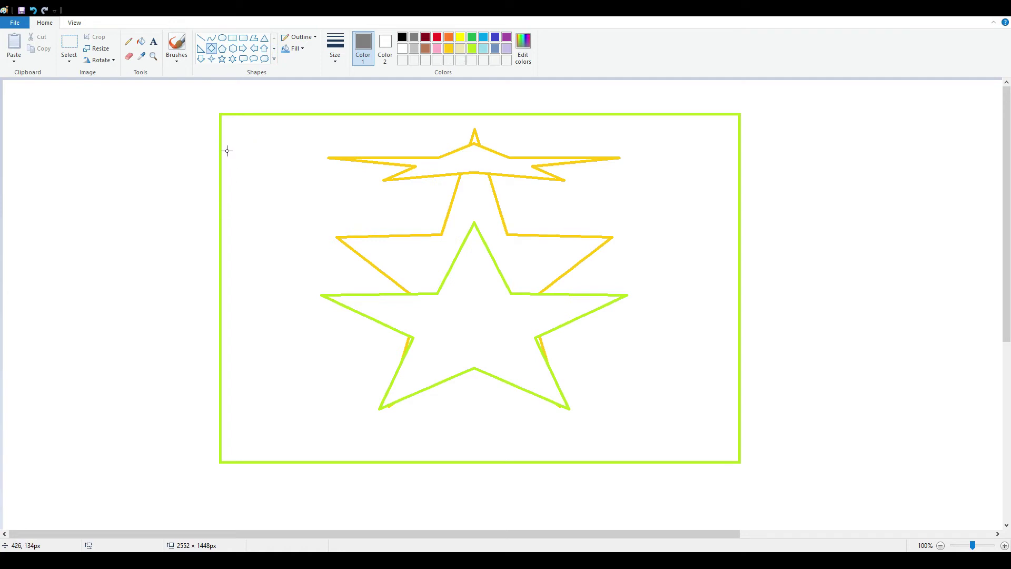
mouse_move(226, 149)
left_mouse_down()
mouse_move(490, 307)
mouse_move(732, 402)
left_mouse_up()
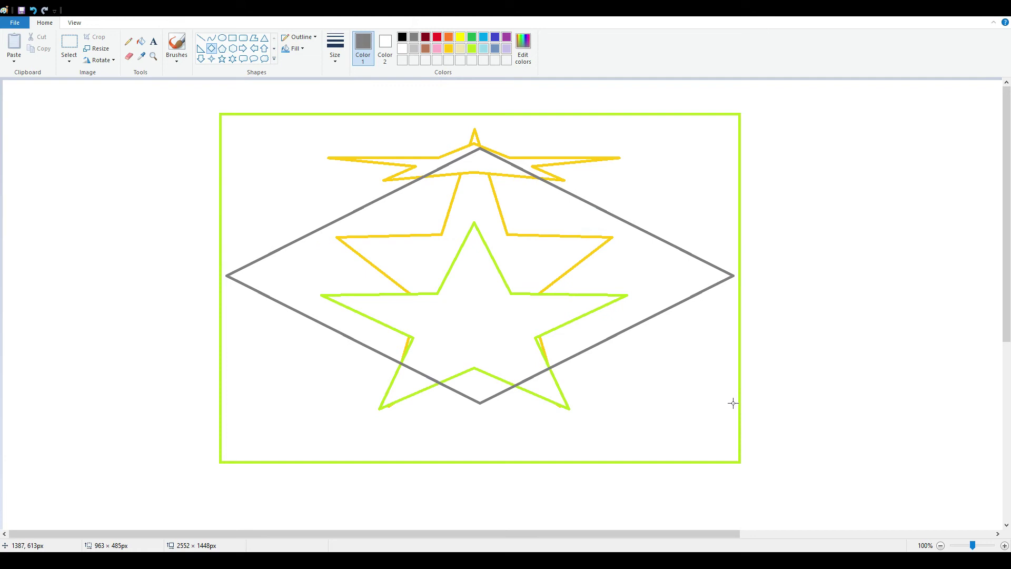
left_click_drag(733, 403, 731, 407)
left_click(875, 309)
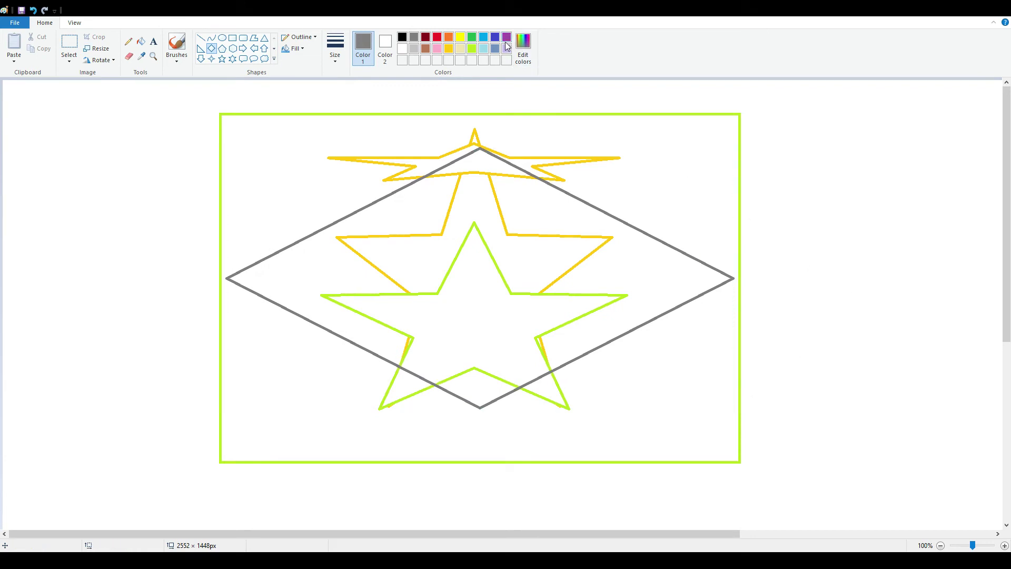
left_click(495, 49)
left_click(174, 40)
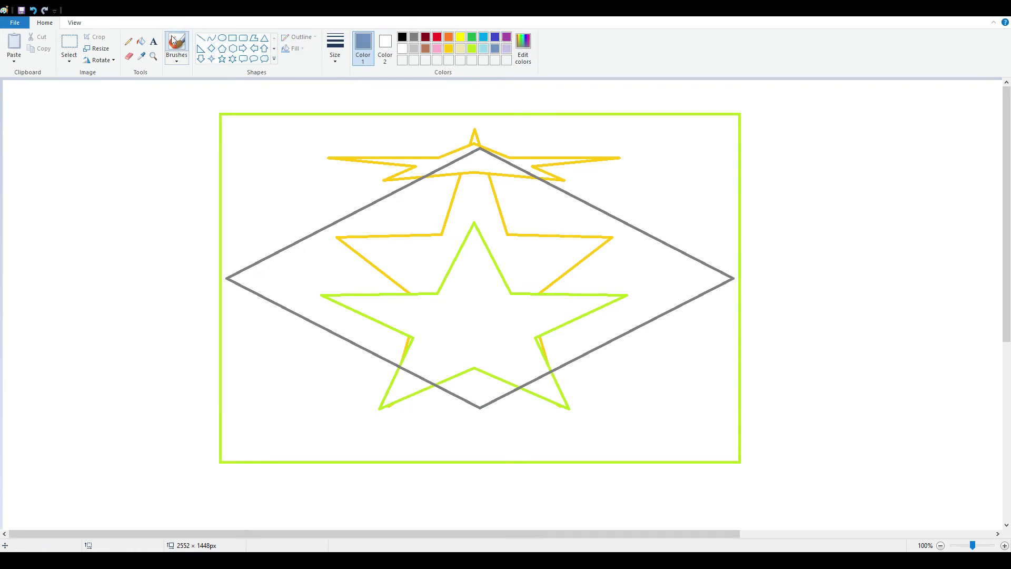
- Blank the canvas with a solid-filled white rectangle over everything
mouse_move(380, 192)
left_mouse_down()
mouse_move(441, 215)
mouse_move(658, 379)
mouse_move(791, 349)
mouse_move(423, 303)
mouse_move(443, 313)
left_mouse_up()
left_click(401, 48)
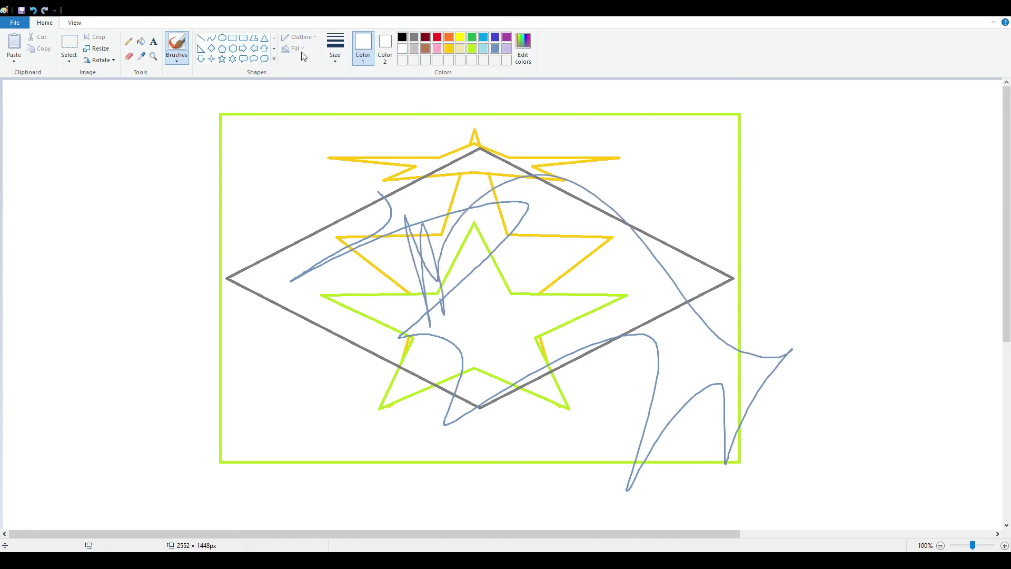
left_click(232, 37)
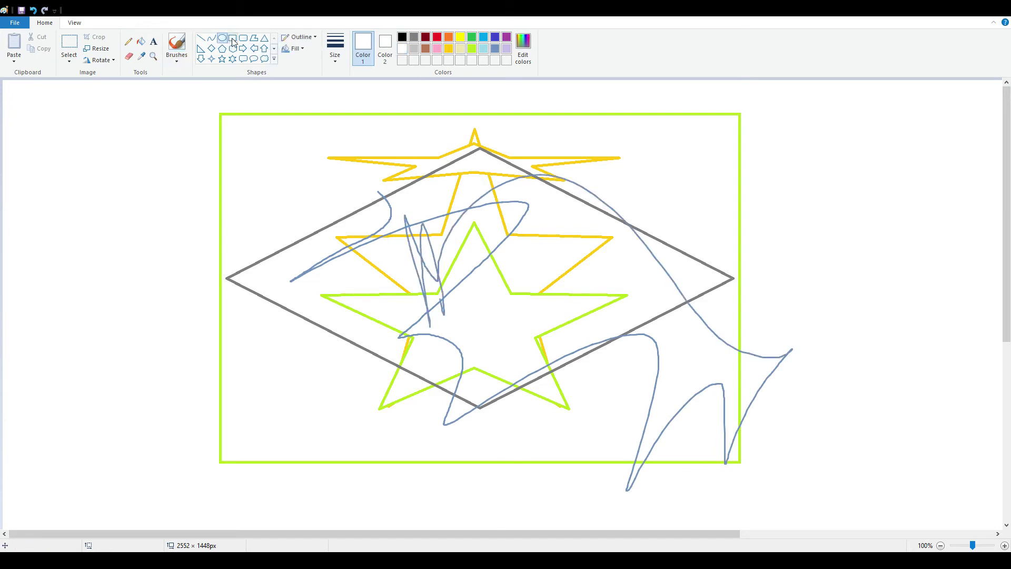
left_click(293, 49)
left_click_drag(100, 83, 836, 503)
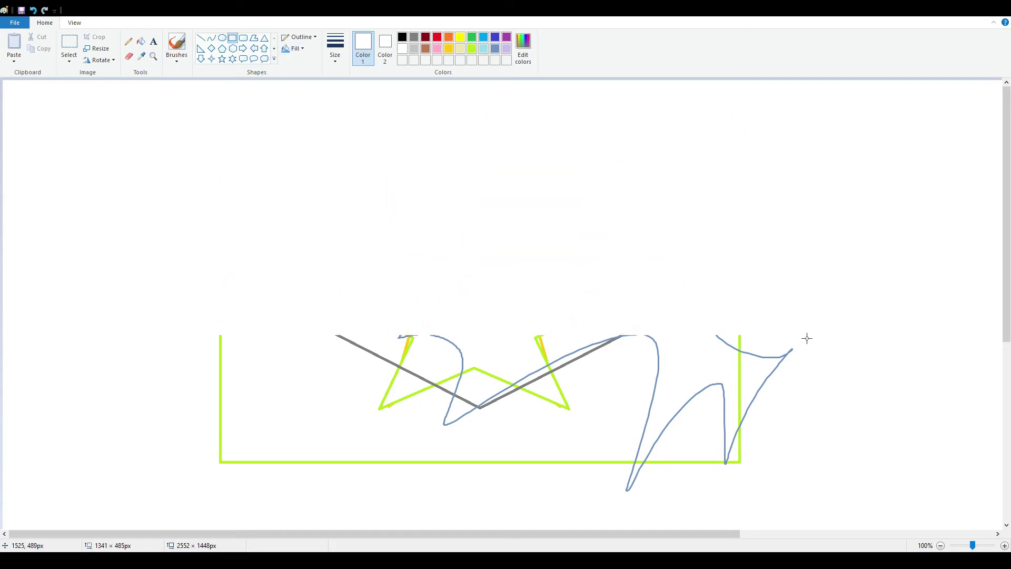
left_click(869, 266)
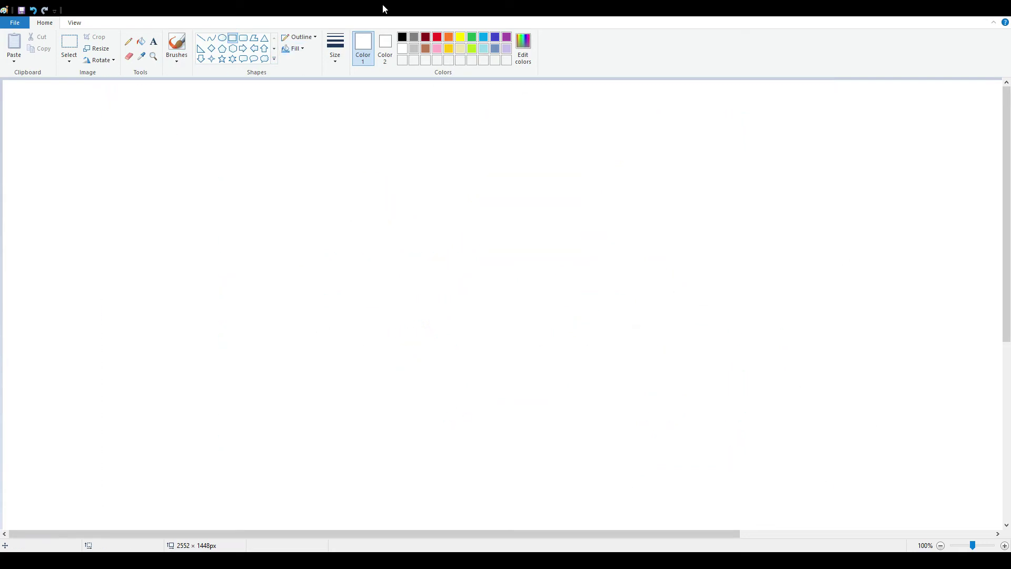
- Draw a long diagonal line near the middle as the first leg
left_click(176, 44)
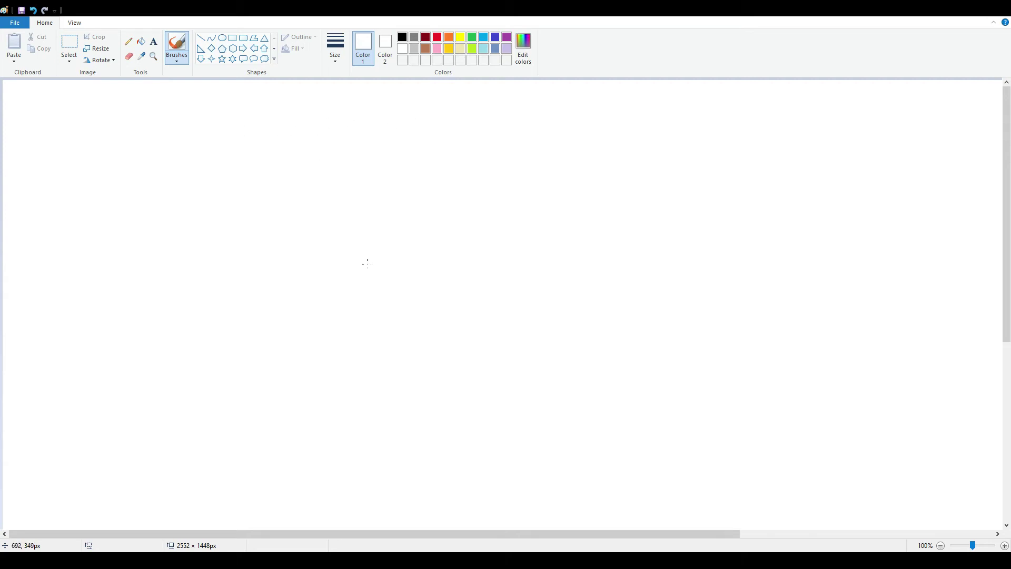
left_click(201, 37)
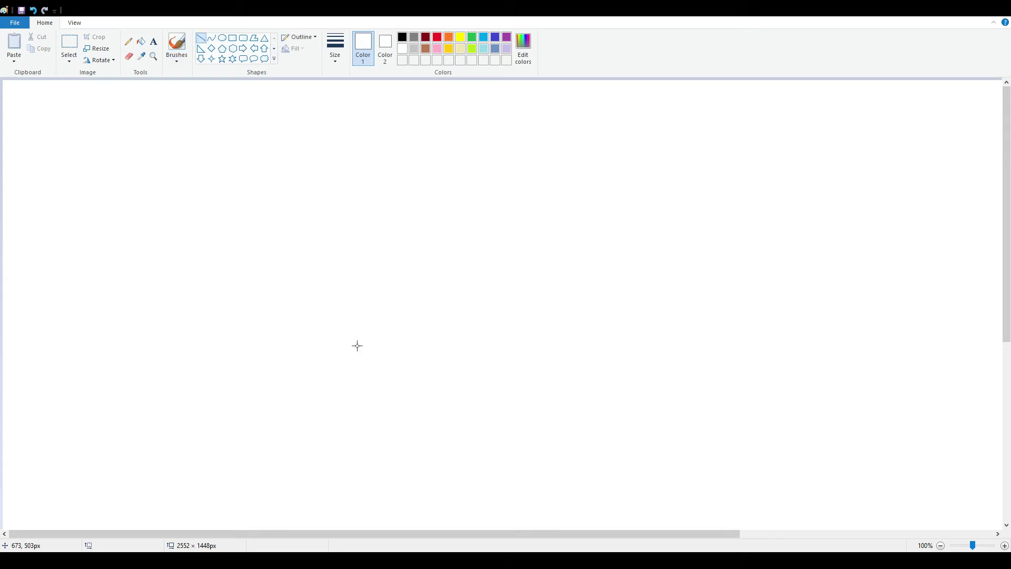
left_click_drag(325, 390, 422, 245)
- Set the colour to black and redraw the first diagonal leg line
left_click(403, 37)
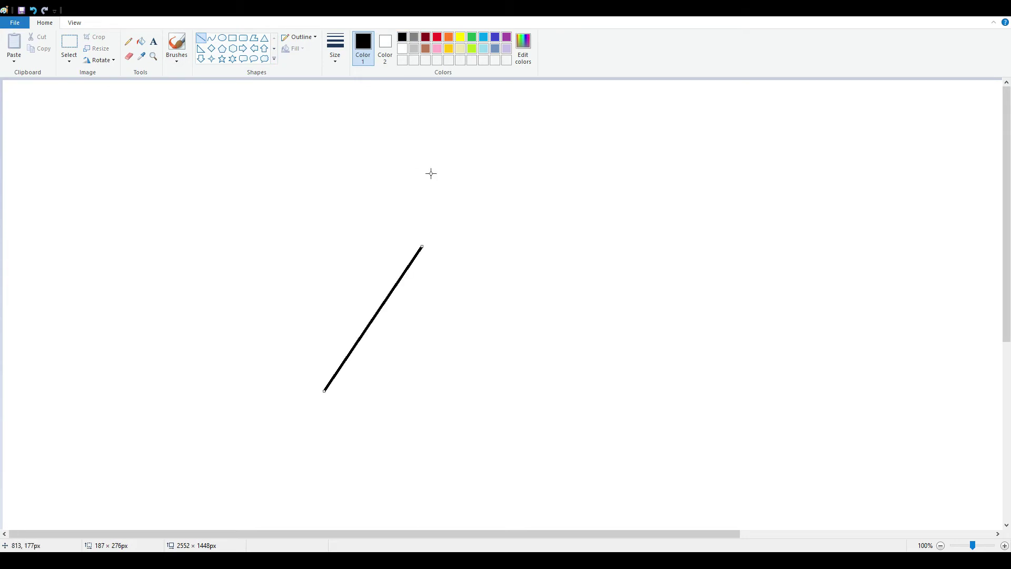
left_click(360, 200)
left_click(32, 10)
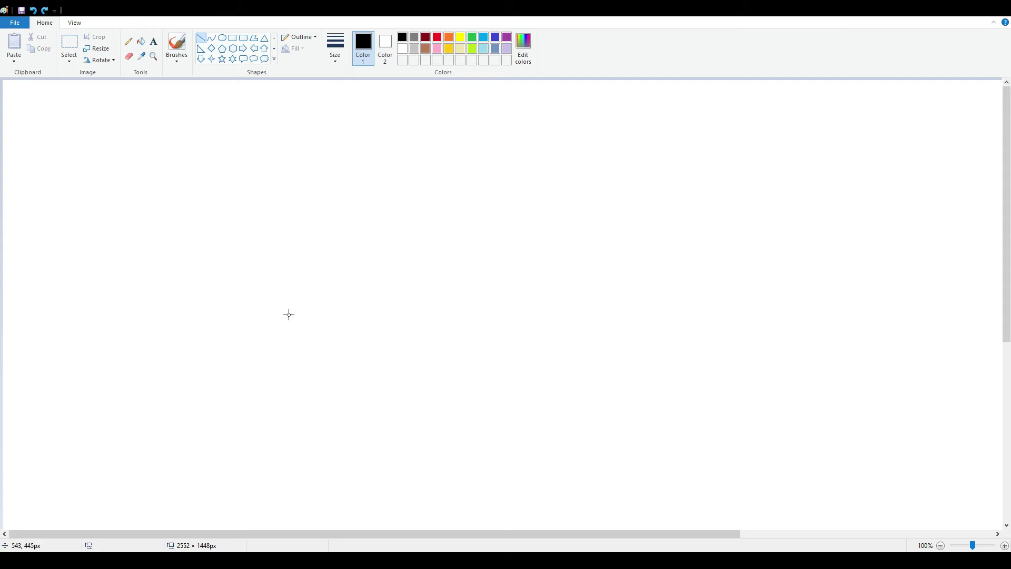
left_click_drag(349, 397, 416, 270)
left_click(456, 294)
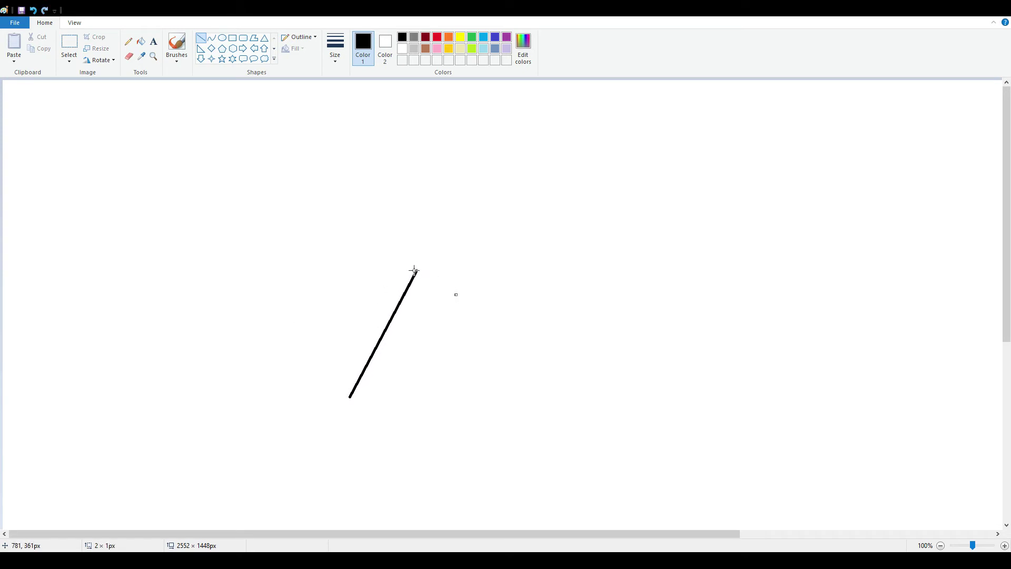
left_click(33, 10)
- Draw the second leg down-right and a vertical body line up from the apex
left_click_drag(417, 271, 468, 395)
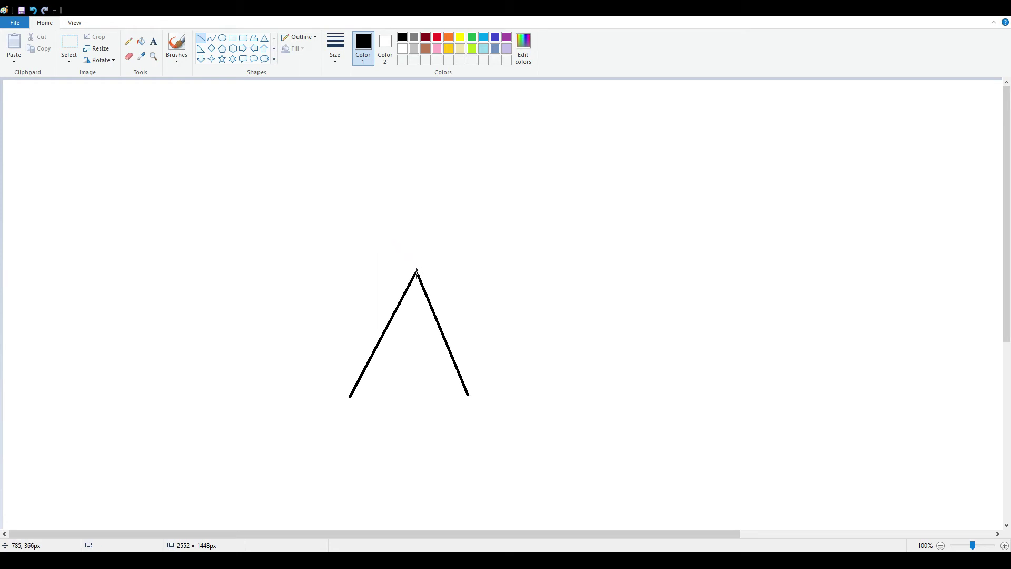
left_click_drag(417, 271, 417, 160)
left_click(176, 46)
- Draw an oval head and straight left and right arms out from the body
mouse_move(416, 160)
left_mouse_down()
mouse_move(379, 147)
mouse_move(475, 120)
mouse_move(416, 161)
left_mouse_up()
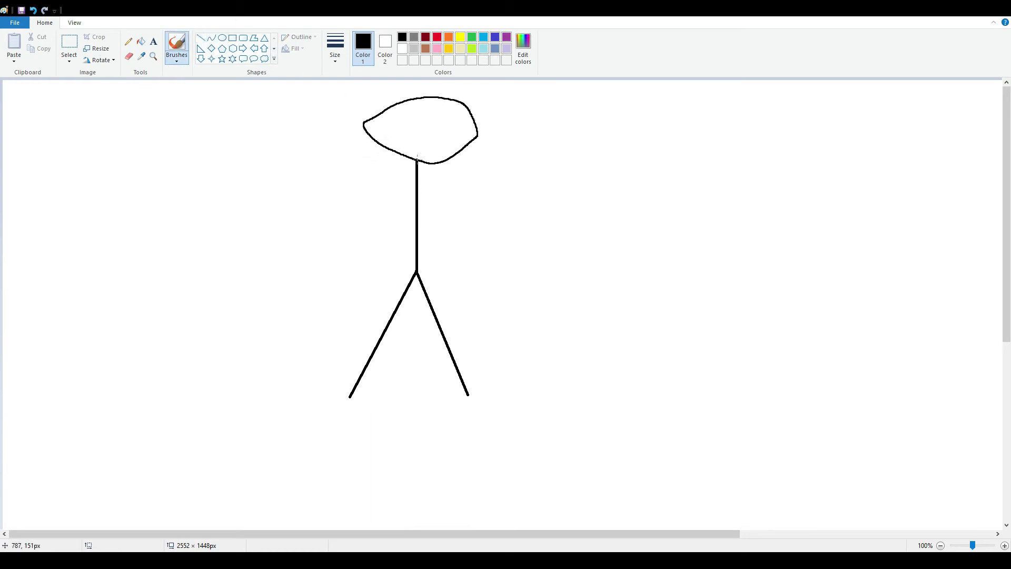
left_click(201, 37)
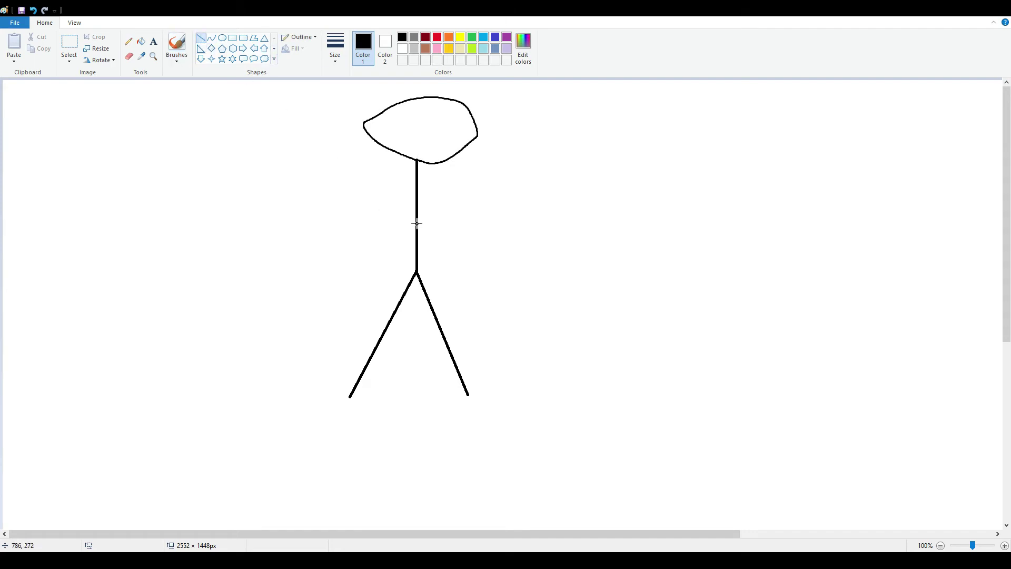
left_click_drag(416, 214, 308, 198)
mouse_move(416, 213)
left_mouse_down()
mouse_move(545, 190)
mouse_move(520, 194)
left_mouse_up()
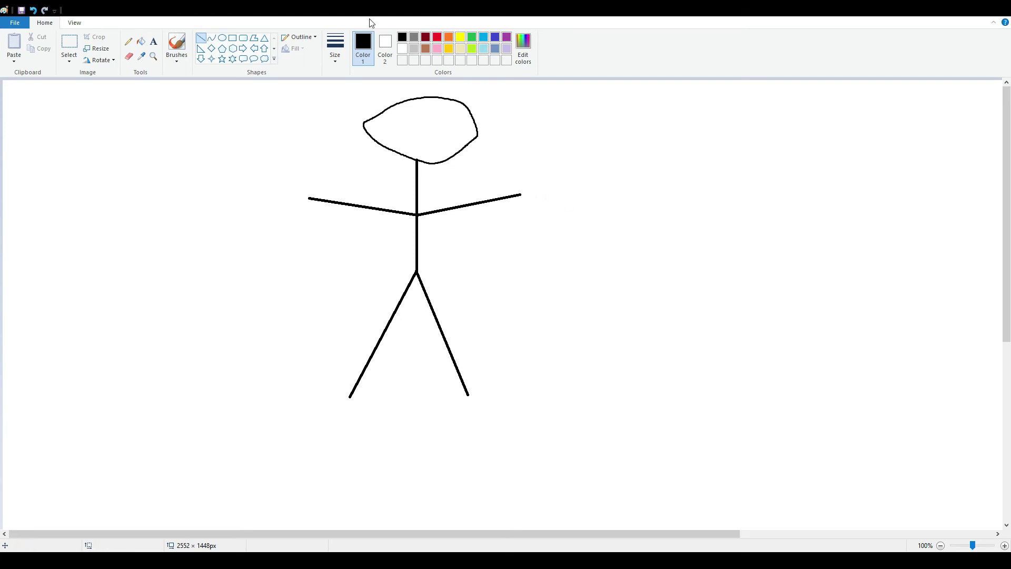
- Brush bicep bumps on both arms and spiky hands at their ends
left_click(177, 48)
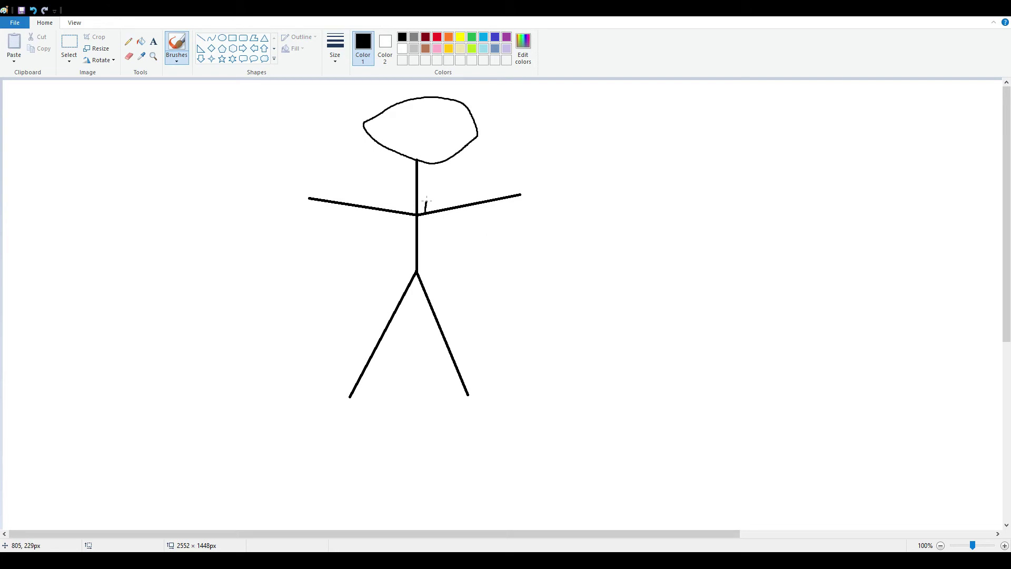
left_click_drag(459, 197, 460, 207)
left_click_drag(379, 192, 371, 208)
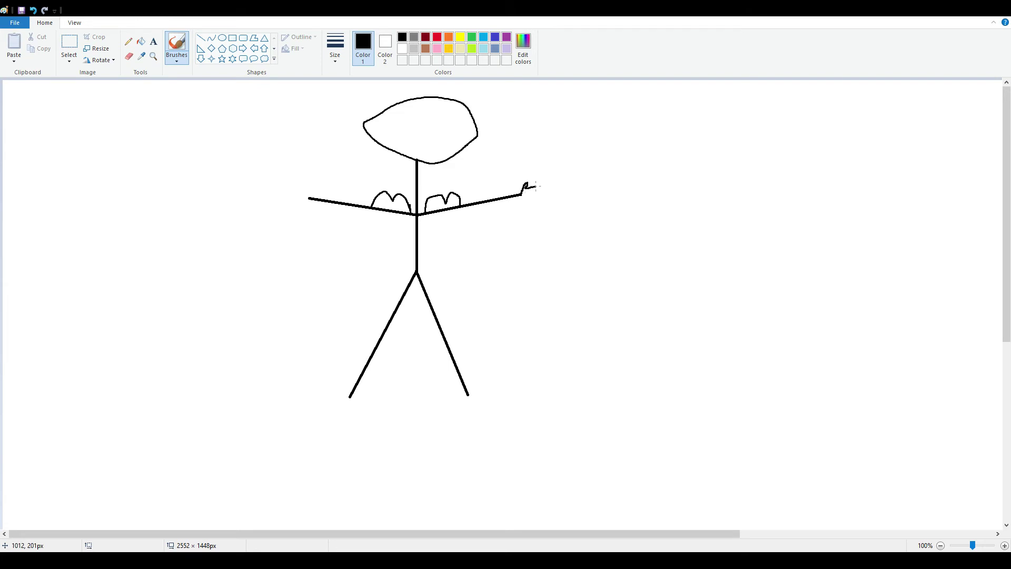
left_click_drag(540, 193, 535, 203)
mouse_move(303, 200)
left_mouse_down()
mouse_move(285, 198)
mouse_move(285, 174)
mouse_move(312, 189)
left_mouse_up()
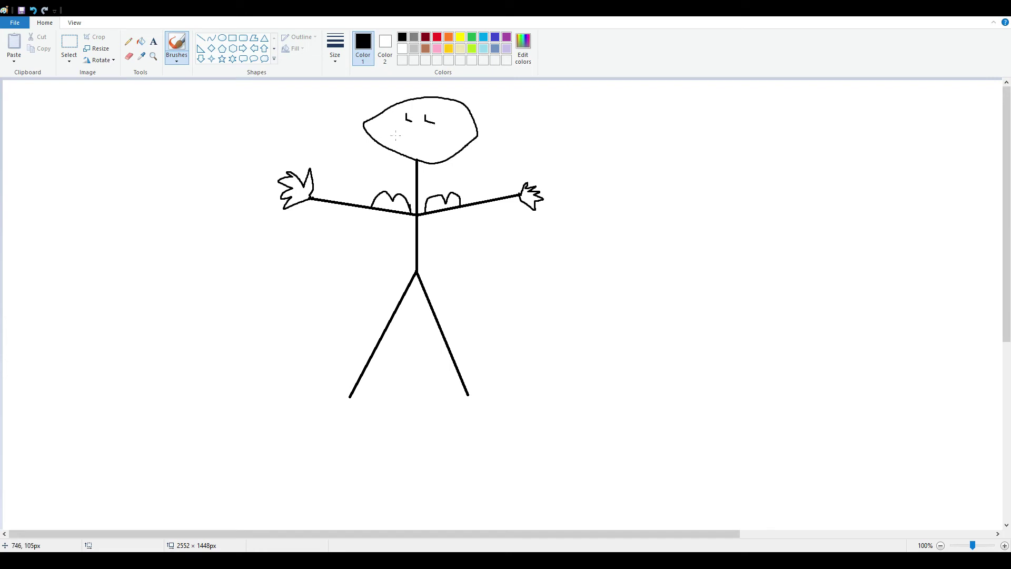
- Add a smile, ears on both sides and spiky hair to the head
mouse_move(396, 135)
left_mouse_down()
mouse_move(425, 146)
mouse_move(422, 136)
left_mouse_up()
left_click_drag(474, 119, 472, 142)
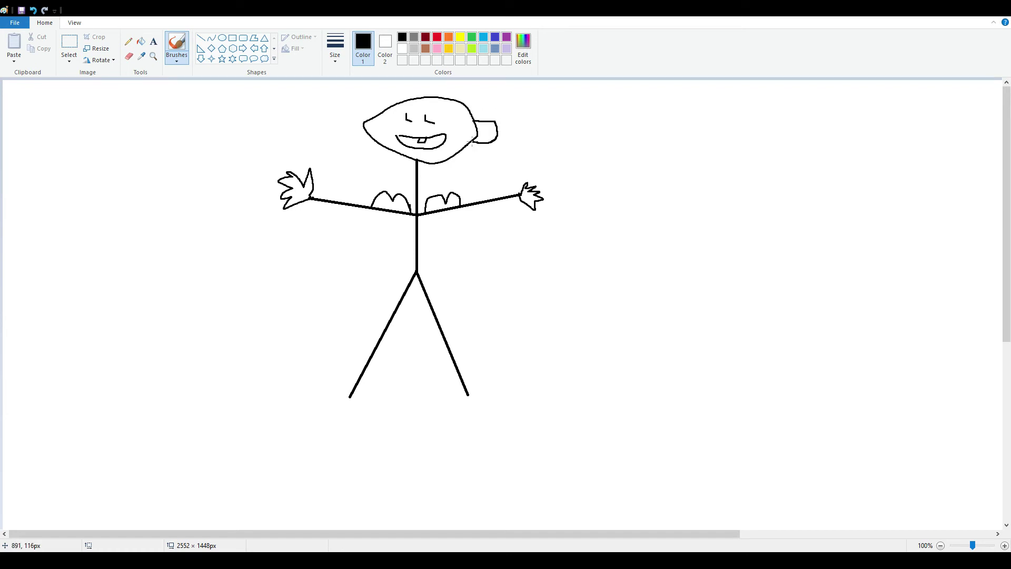
mouse_move(380, 112)
left_mouse_down()
mouse_move(346, 118)
mouse_move(376, 138)
left_mouse_up()
mouse_move(397, 100)
left_mouse_down()
mouse_move(407, 89)
mouse_move(464, 94)
left_mouse_up()
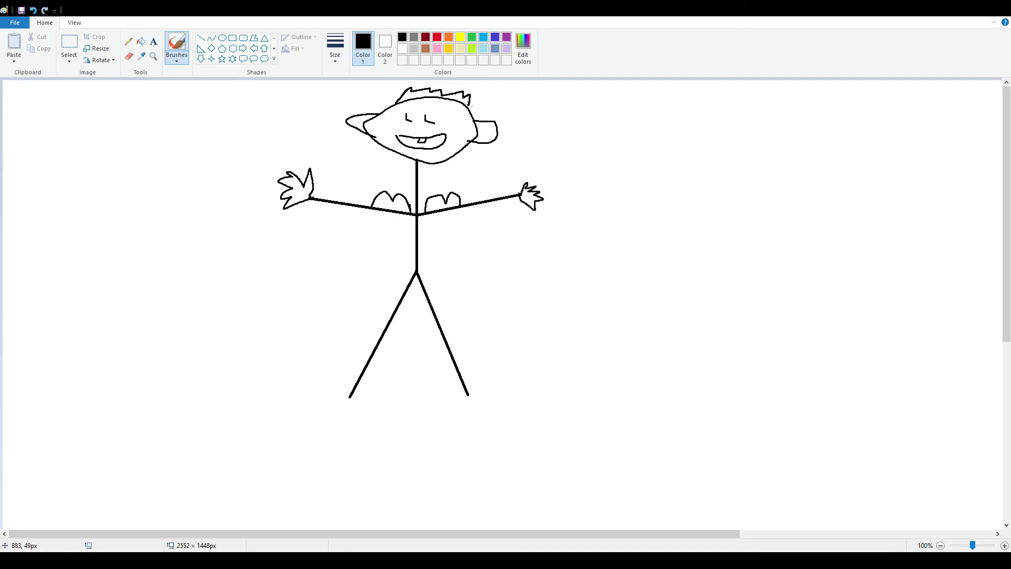
- Fill the hair region solid black
left_click(425, 48)
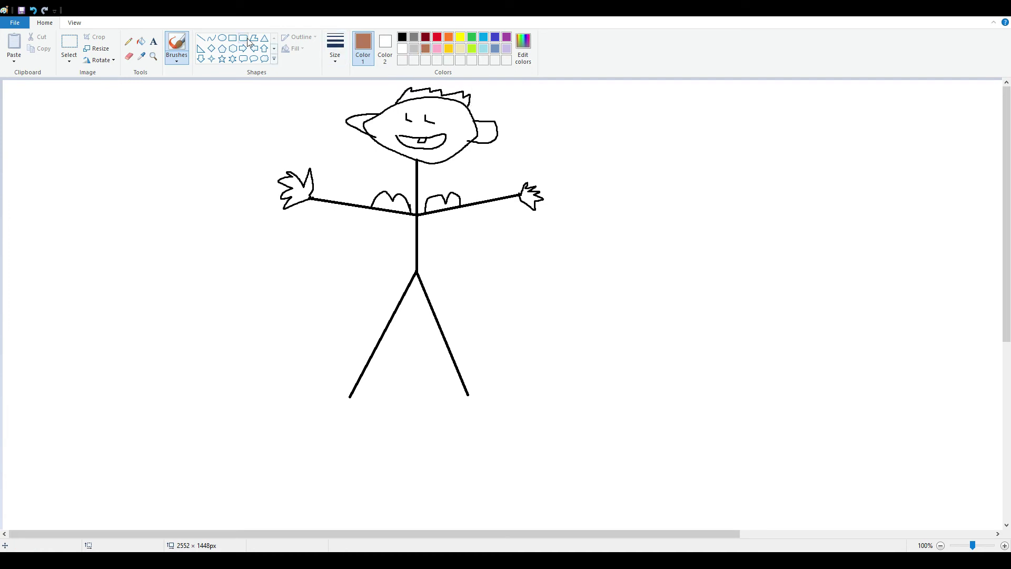
left_click(401, 37)
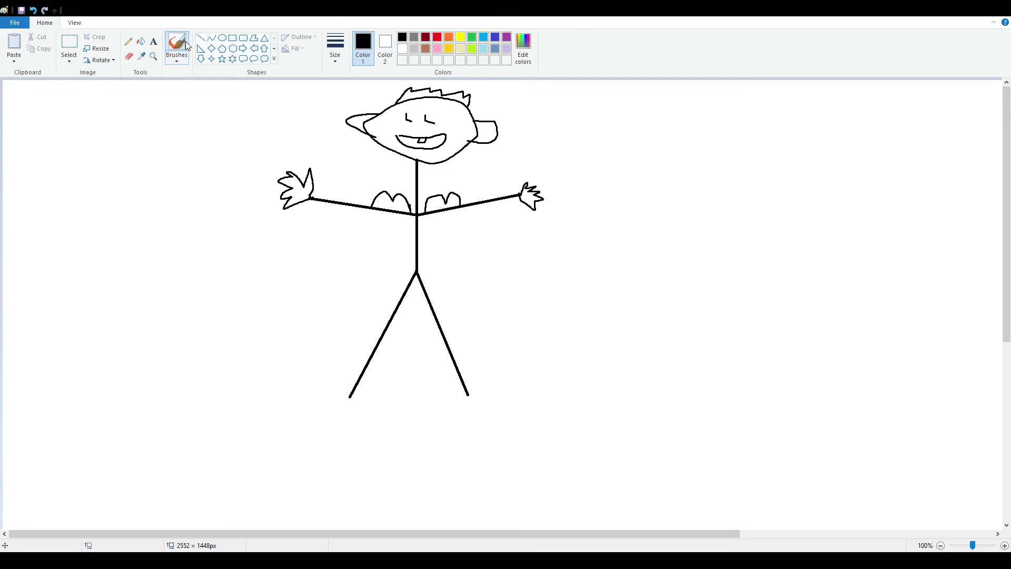
left_click(141, 41)
left_click(411, 94)
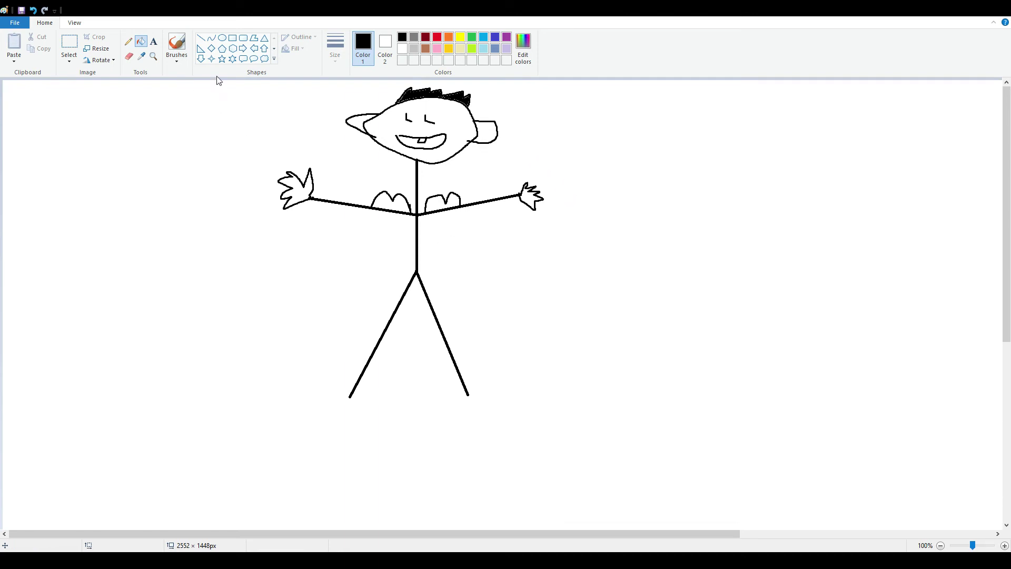
- Brush black muscle bulges onto both legs and darken the small left-leg circle
left_click(176, 44)
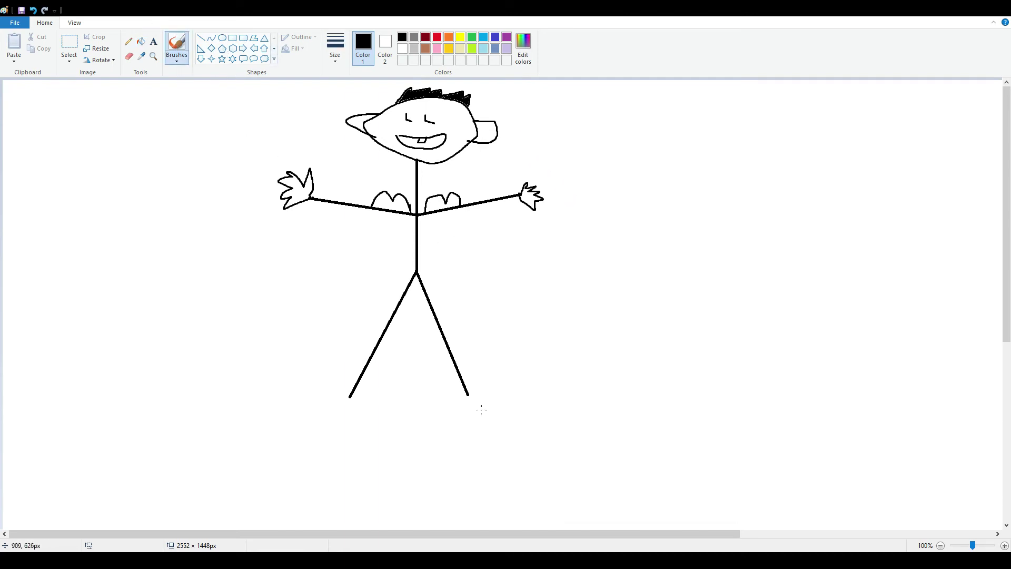
mouse_move(426, 293)
left_mouse_down()
mouse_move(428, 322)
mouse_move(425, 294)
left_mouse_up()
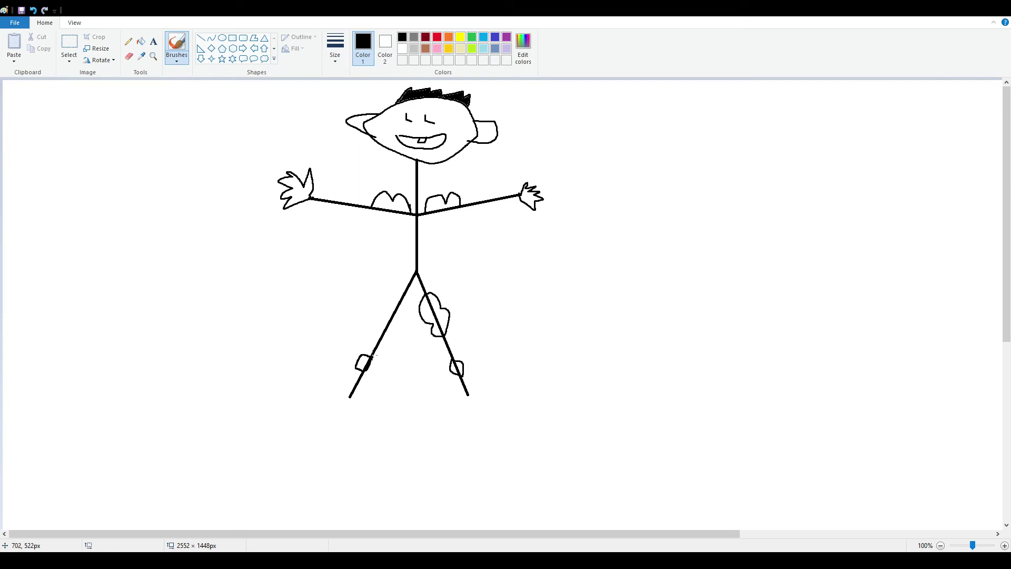
mouse_move(405, 291)
left_mouse_down()
mouse_move(386, 299)
mouse_move(412, 312)
left_mouse_up()
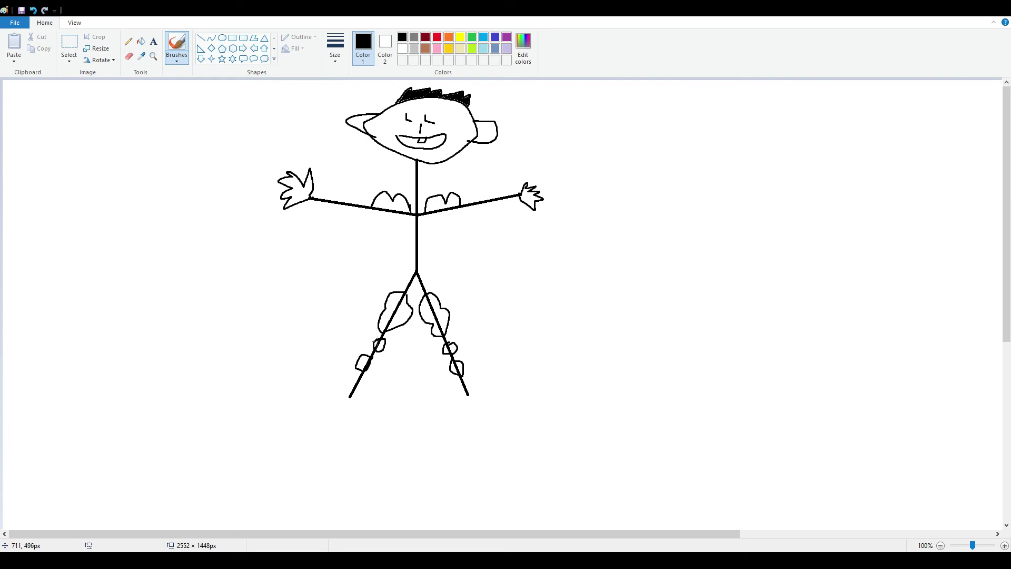
left_click_drag(376, 343, 380, 345)
left_click(153, 60)
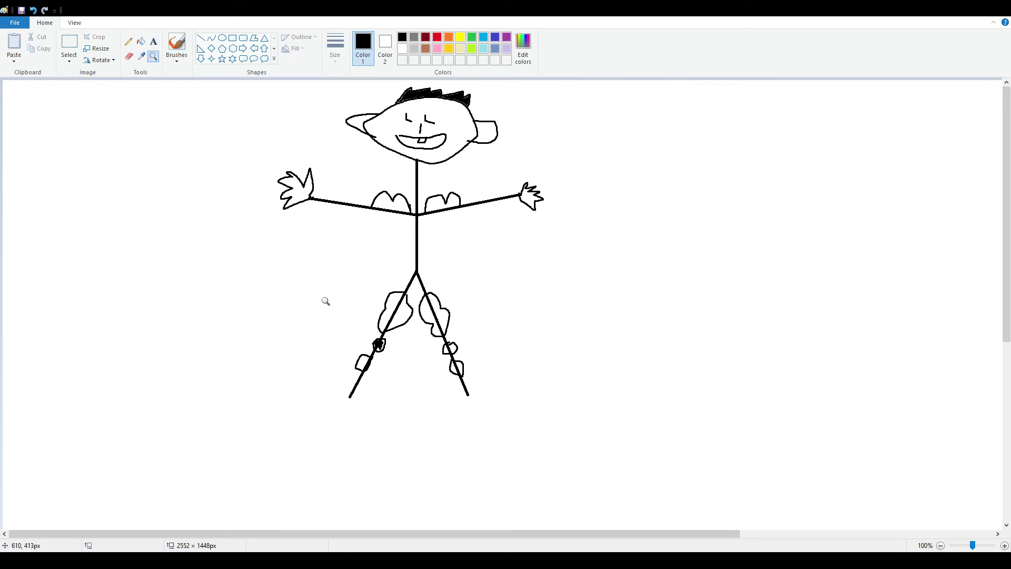
left_click(185, 46)
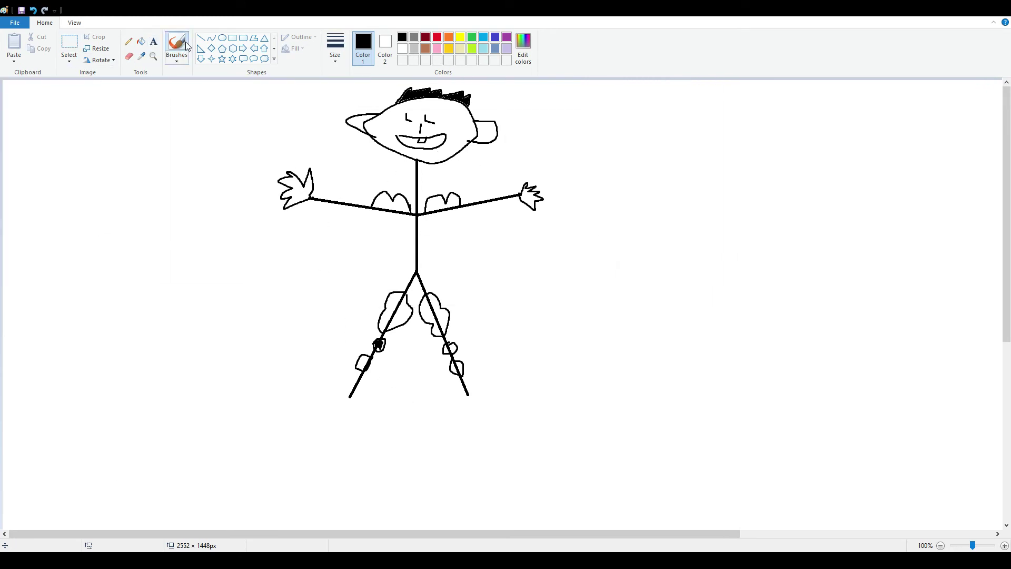
left_click(222, 39)
left_click_drag(324, 147, 507, 345)
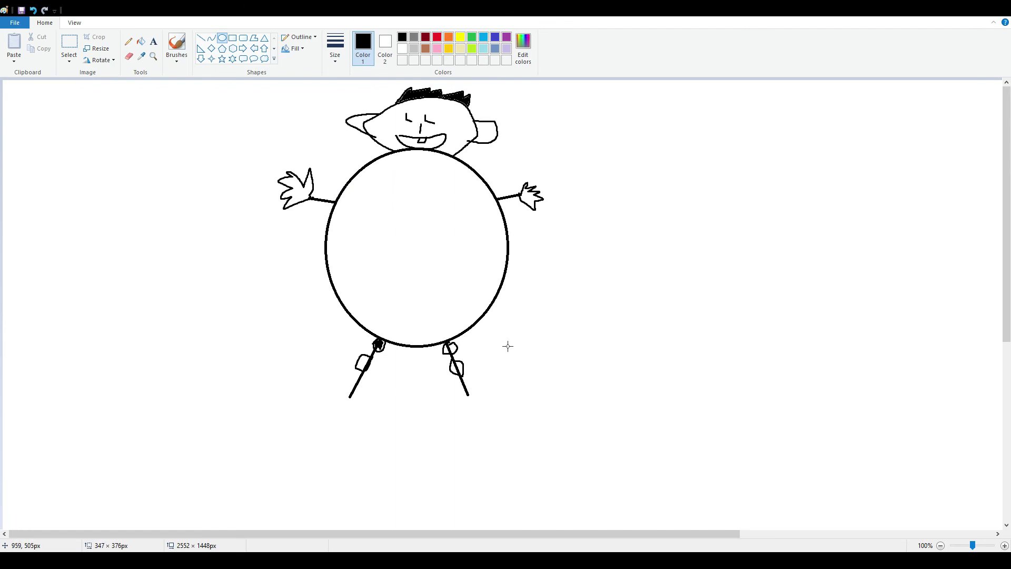
mouse_move(508, 346)
left_mouse_down()
mouse_move(494, 568)
mouse_move(525, 136)
left_mouse_up()
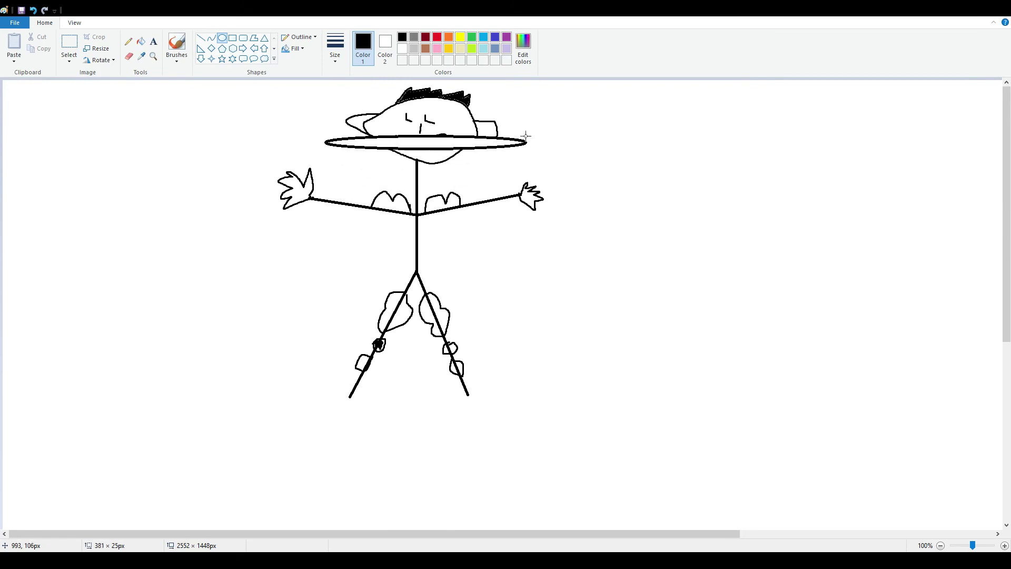
mouse_move(526, 137)
left_mouse_down()
mouse_move(532, 87)
mouse_move(529, 183)
left_mouse_up()
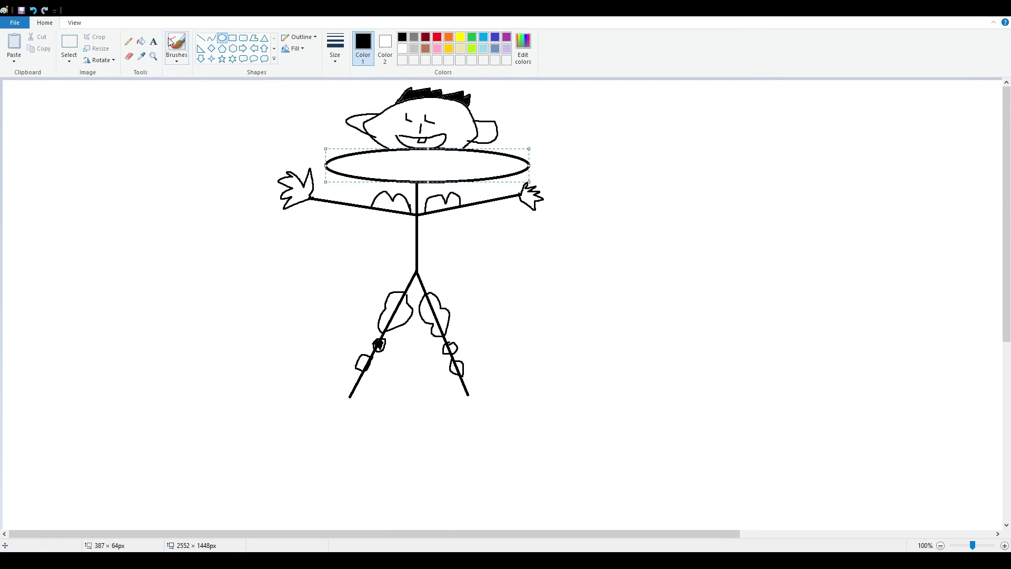
left_click(33, 10)
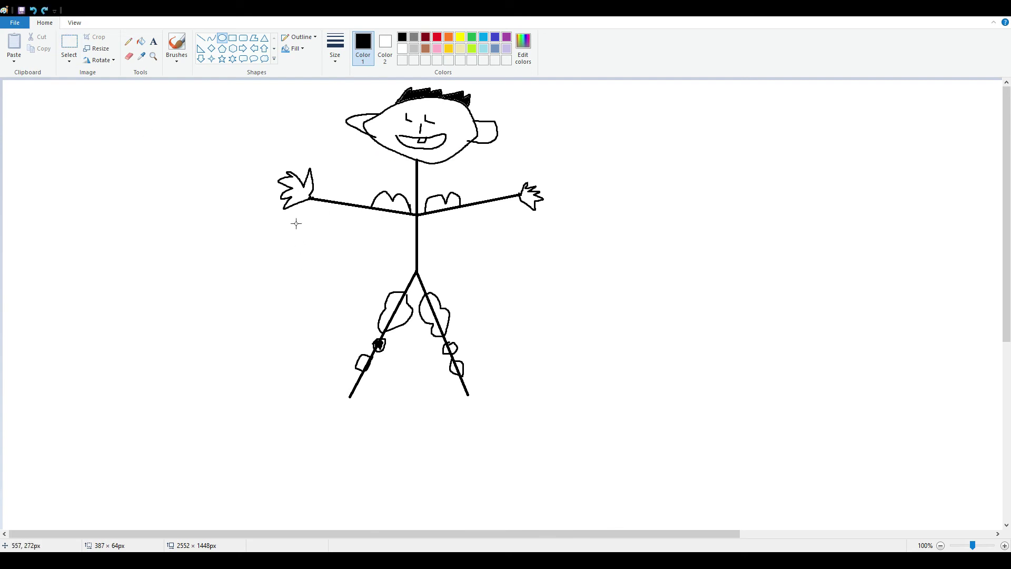
- Draw an outer circle over each hand and a smaller circle inside each
mouse_move(250, 146)
left_mouse_down()
mouse_move(353, 268)
mouse_move(315, 213)
left_mouse_up()
left_click(608, 224)
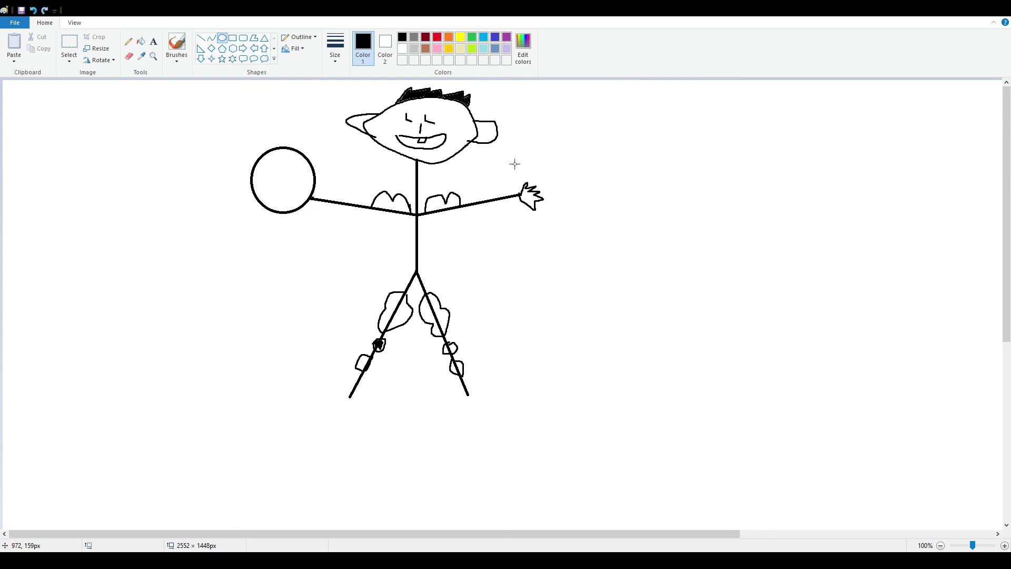
left_click_drag(502, 151, 574, 224)
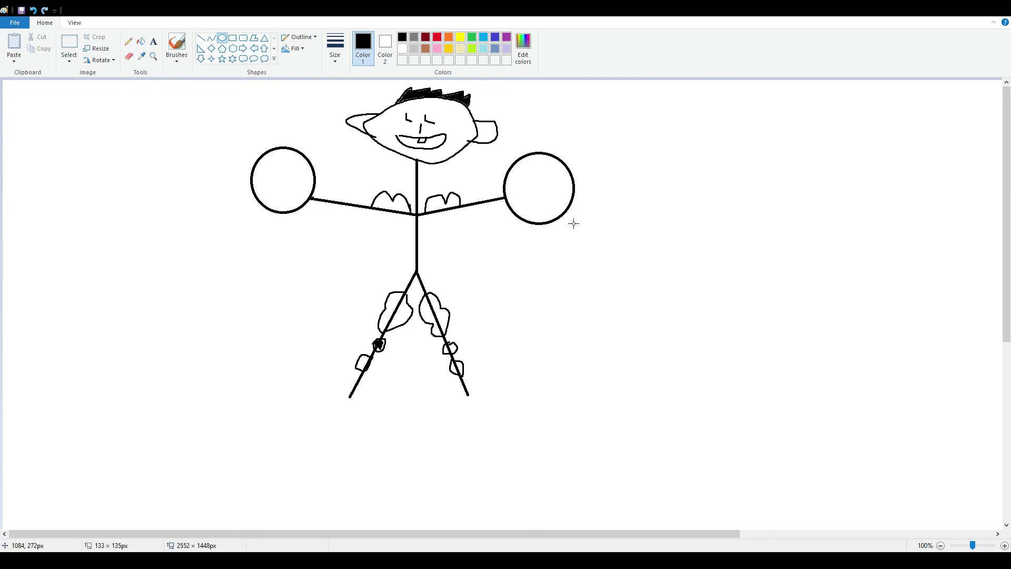
left_click(645, 325)
left_click_drag(263, 160, 303, 202)
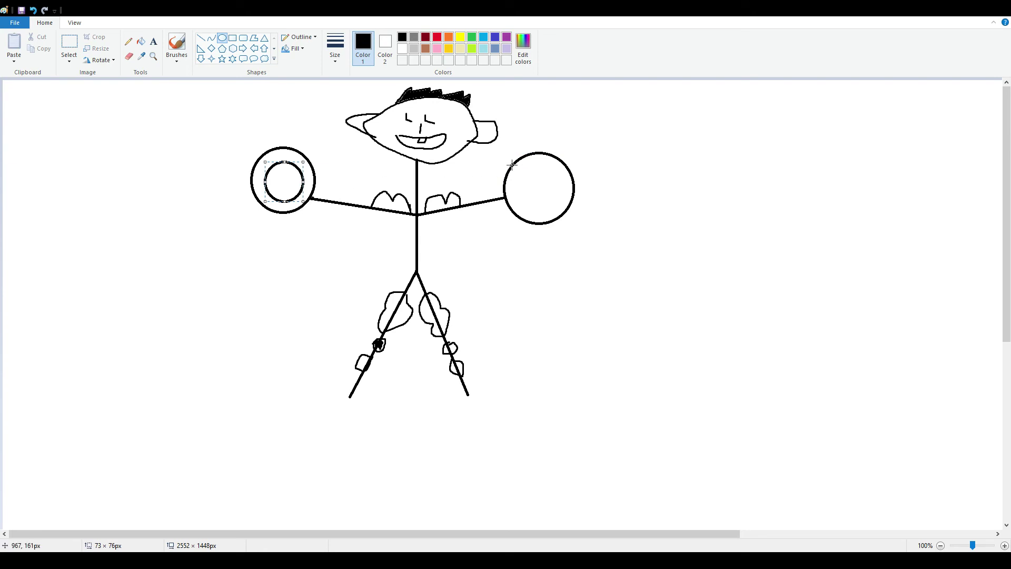
left_click_drag(517, 170, 563, 211)
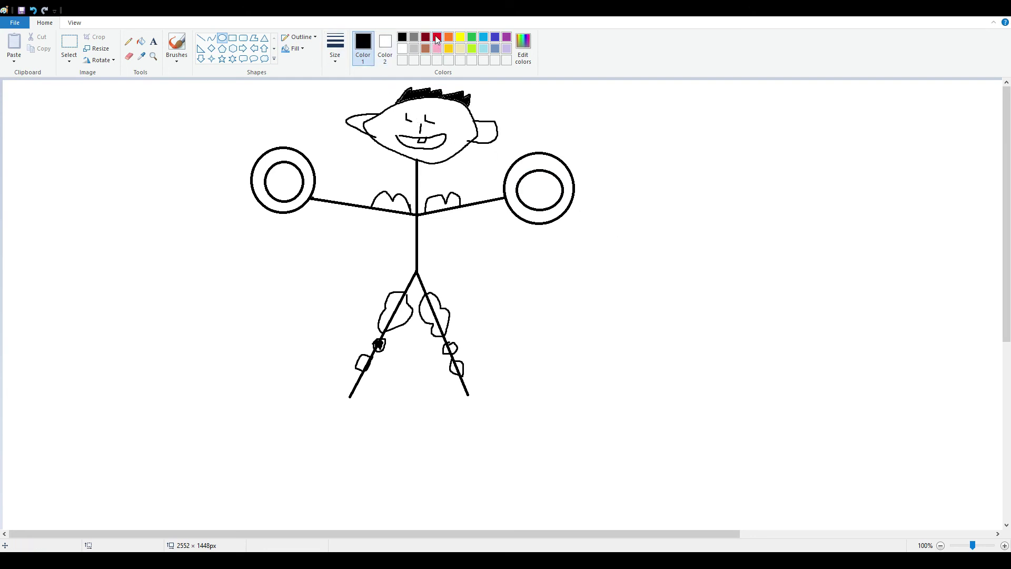
- Fill both inner circles red, then brush a red stroke out from the left disc
left_click(437, 37)
left_click(141, 42)
left_click(284, 182)
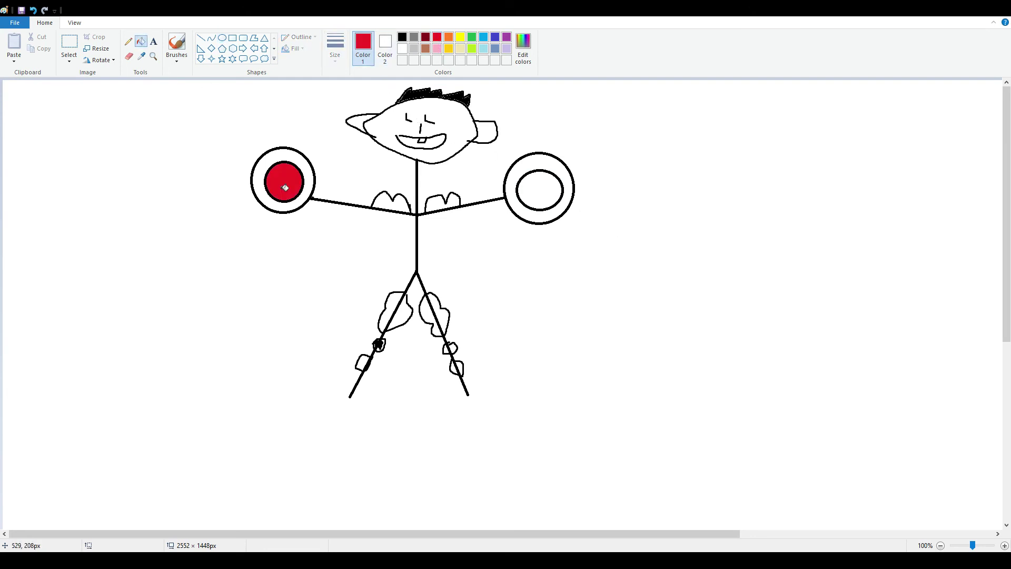
left_click(540, 194)
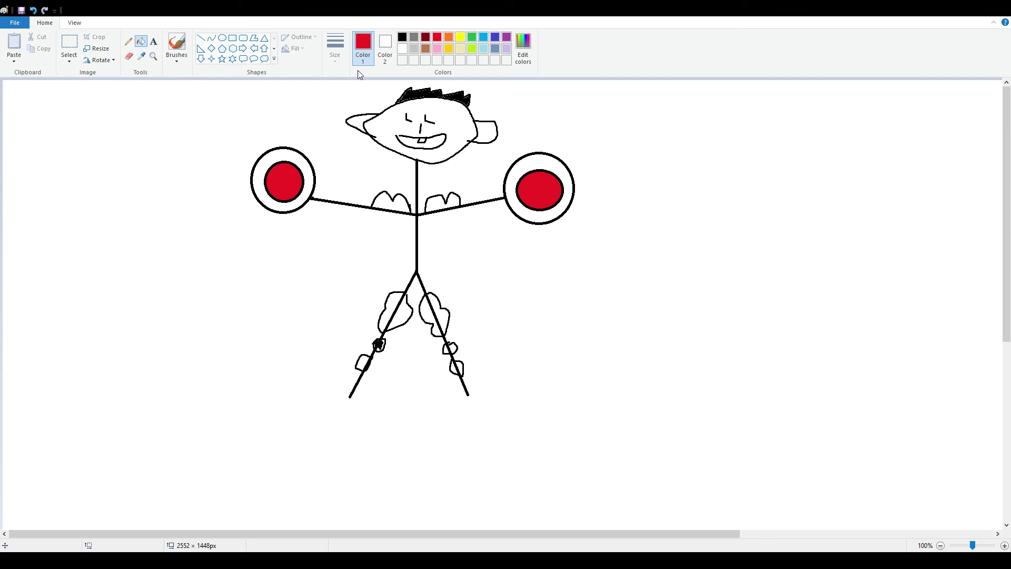
left_click(176, 44)
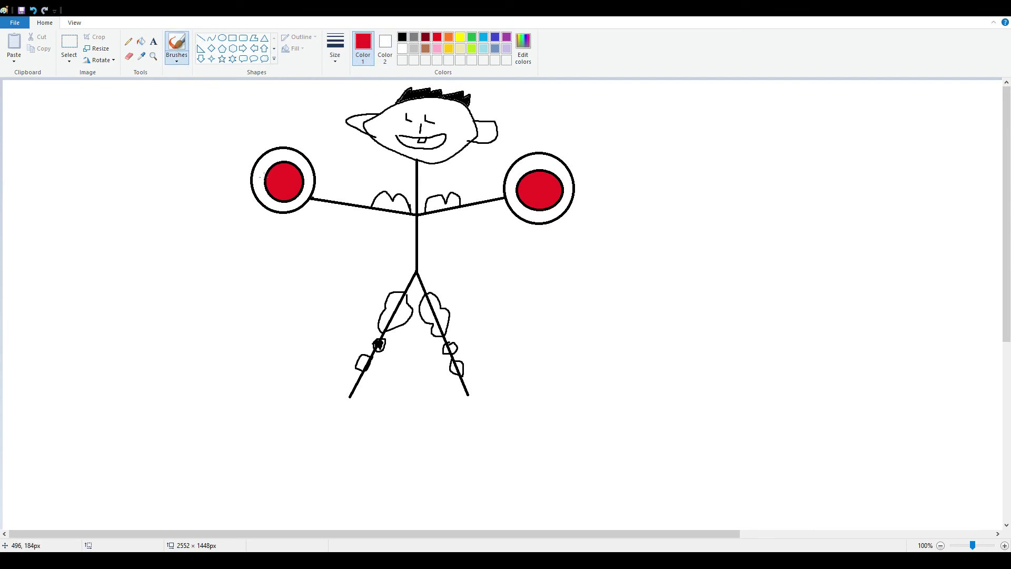
left_click_drag(234, 231, 292, 188)
- Undo the red stroke, then draw a black arm line from the right disc ending in a scribbled hand
left_click(32, 9)
left_click(402, 38)
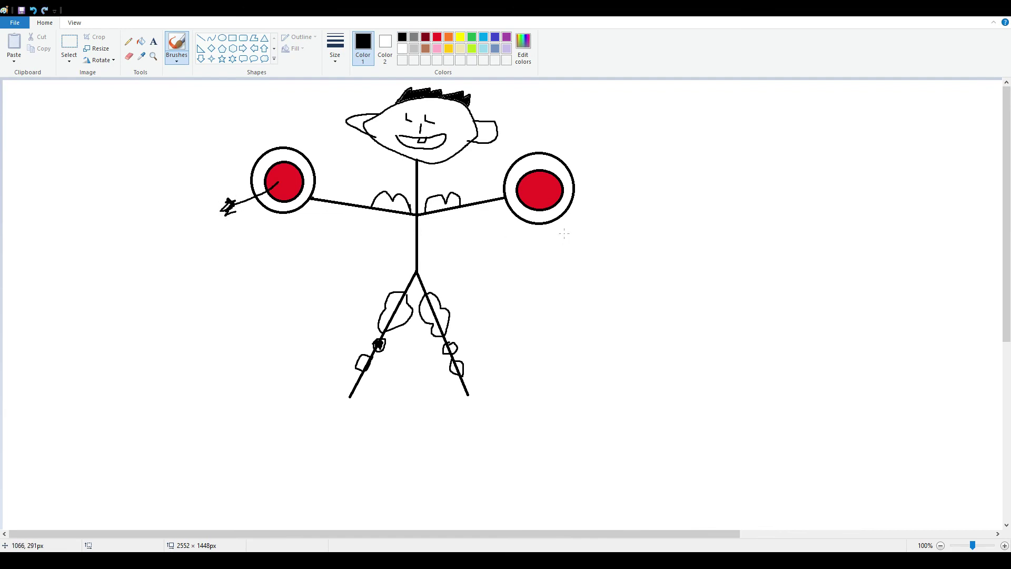
left_click_drag(559, 272, 533, 199)
left_click(33, 11)
left_click_drag(542, 190, 595, 234)
left_click_drag(598, 250, 596, 235)
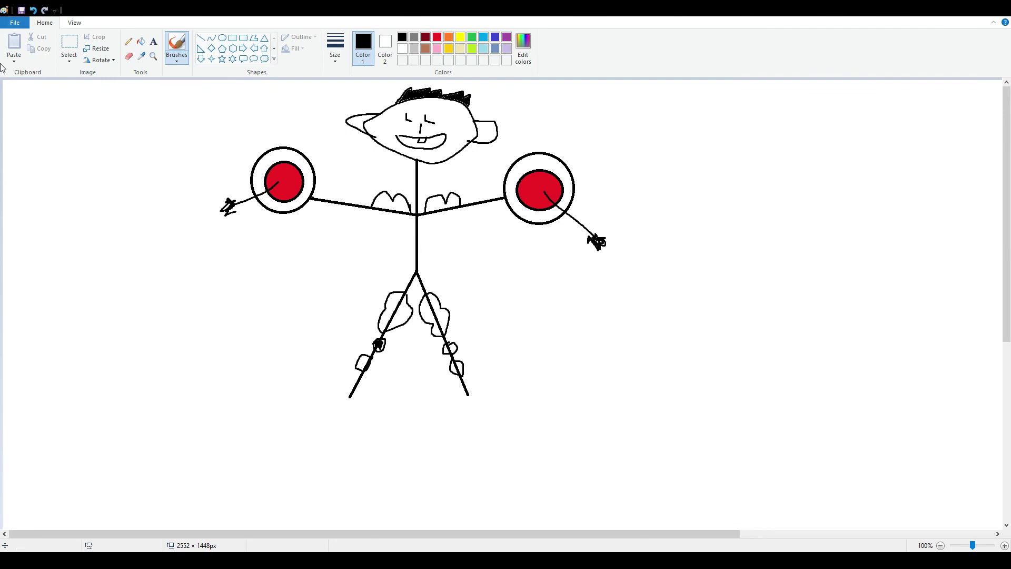
- Type the caption MAYMAYS below the figure, then dismiss the leftover empty text box
left_click(154, 41)
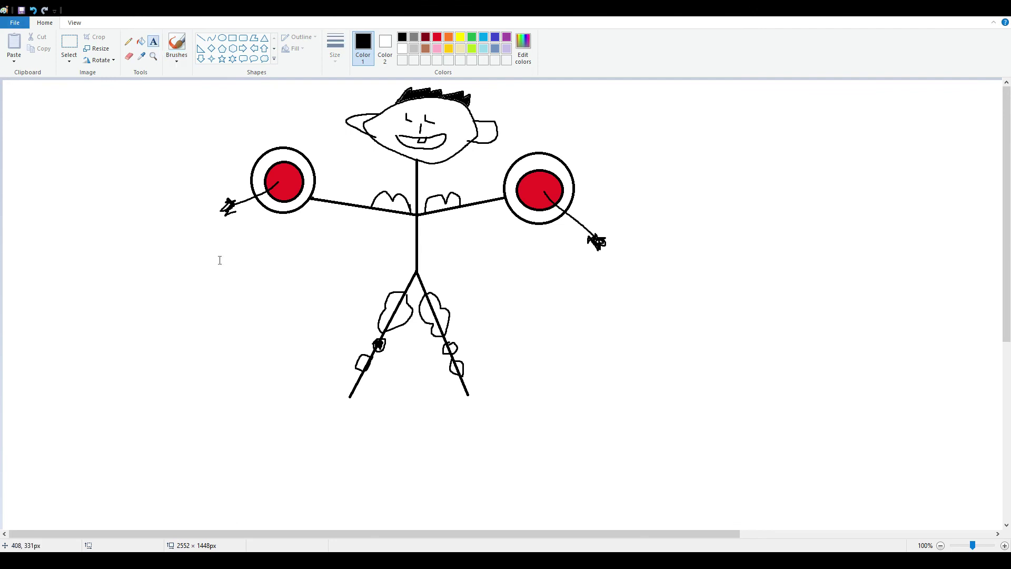
left_click(239, 378)
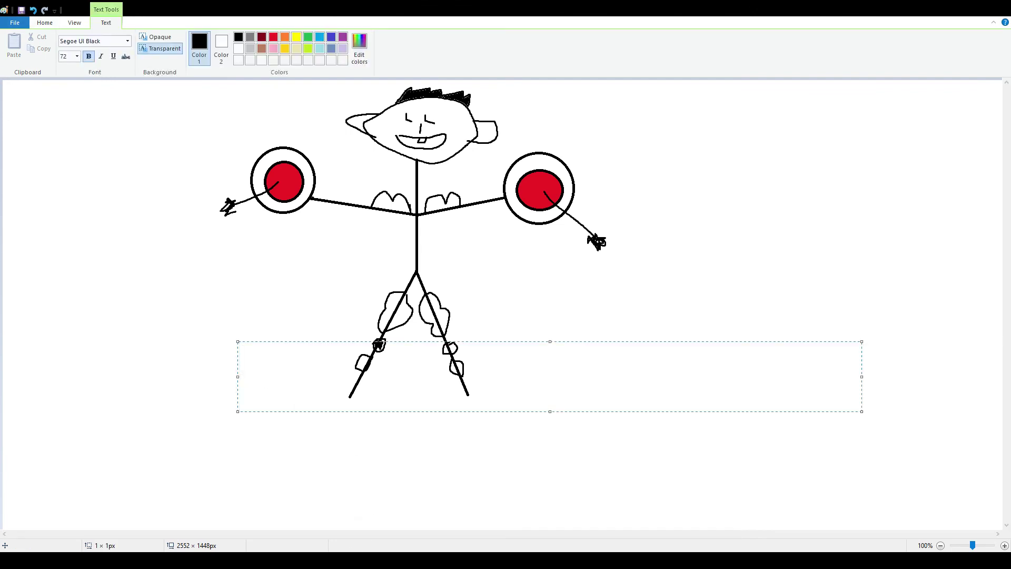
type("MEMES")
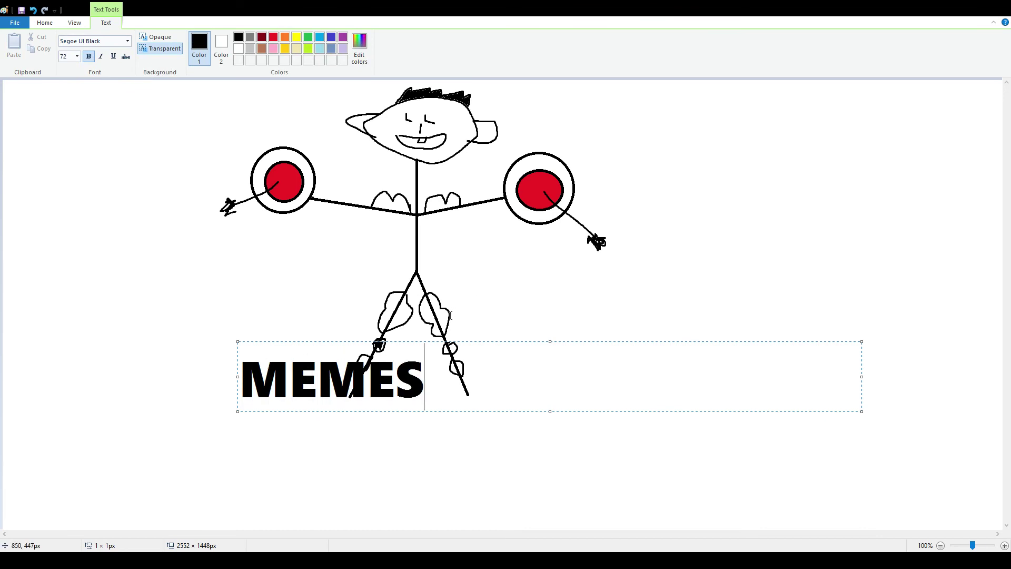
key("BackSpace")
key("BackSpace")
key("BackSpace")
key("BackSpace")
type("a")
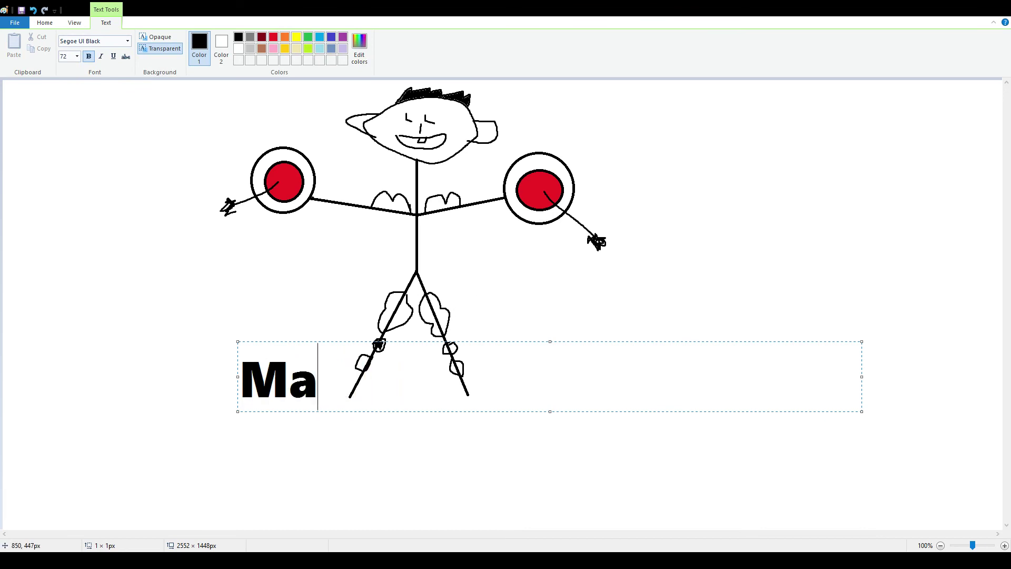
key("BackSpace")
type("AY")
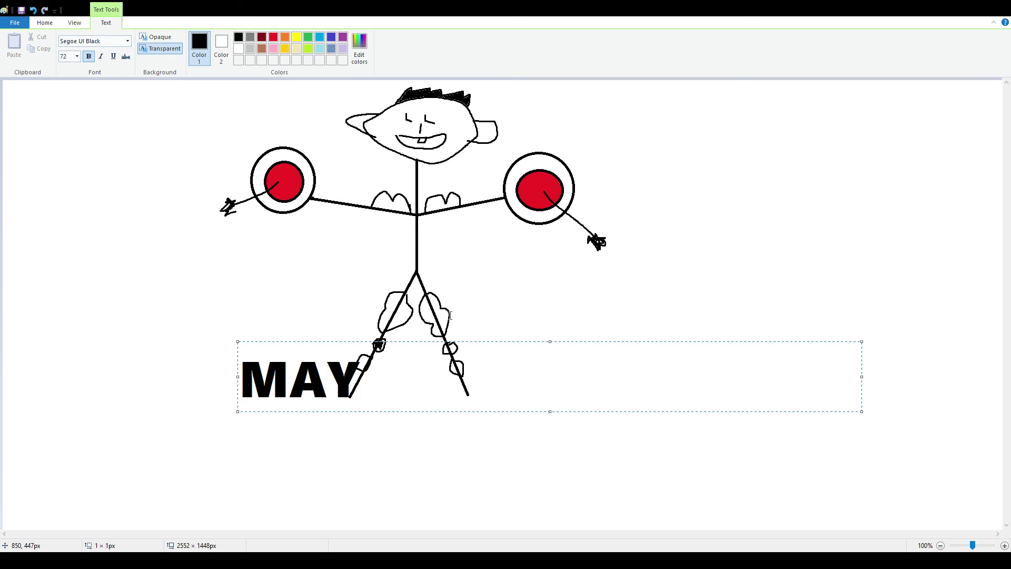
type("MAYS")
key("Return")
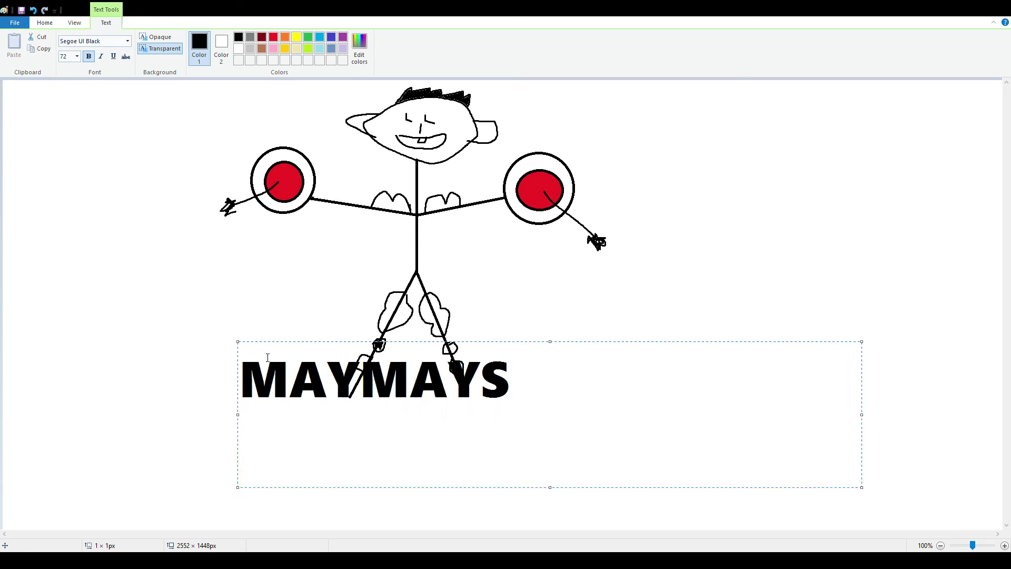
left_click(187, 330)
left_click(312, 346)
left_click(177, 264)
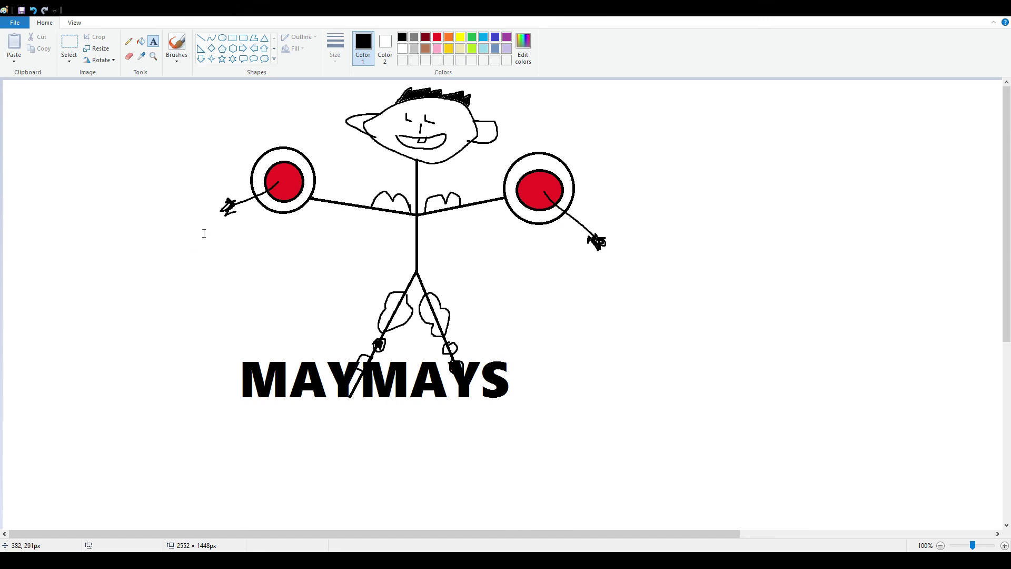
- Discard an empty text area and type LOVE ME at the upper right
left_click_drag(129, 255, 862, 405)
left_click(862, 405)
left_click(663, 129)
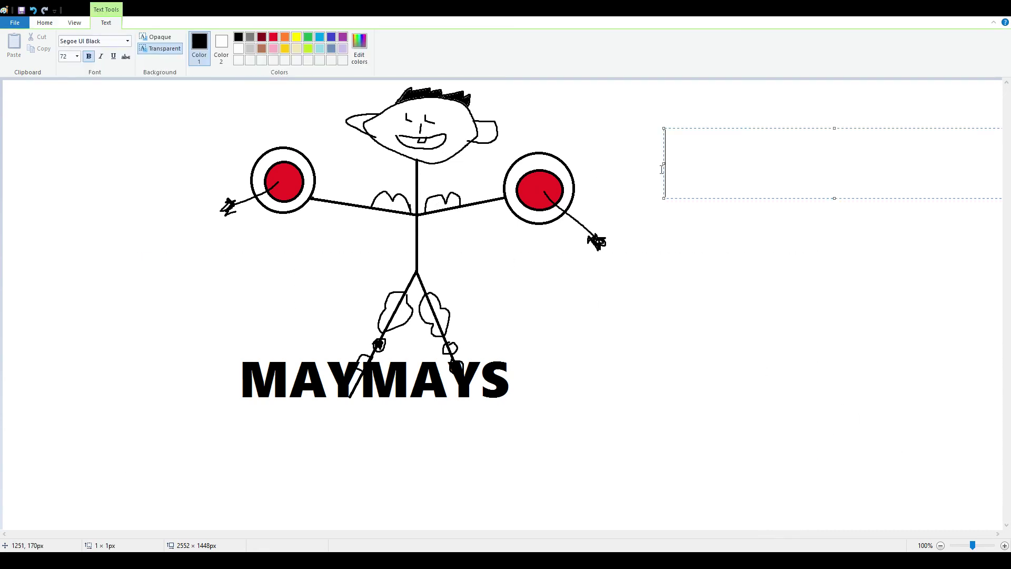
type("LOVE ME")
key("Return")
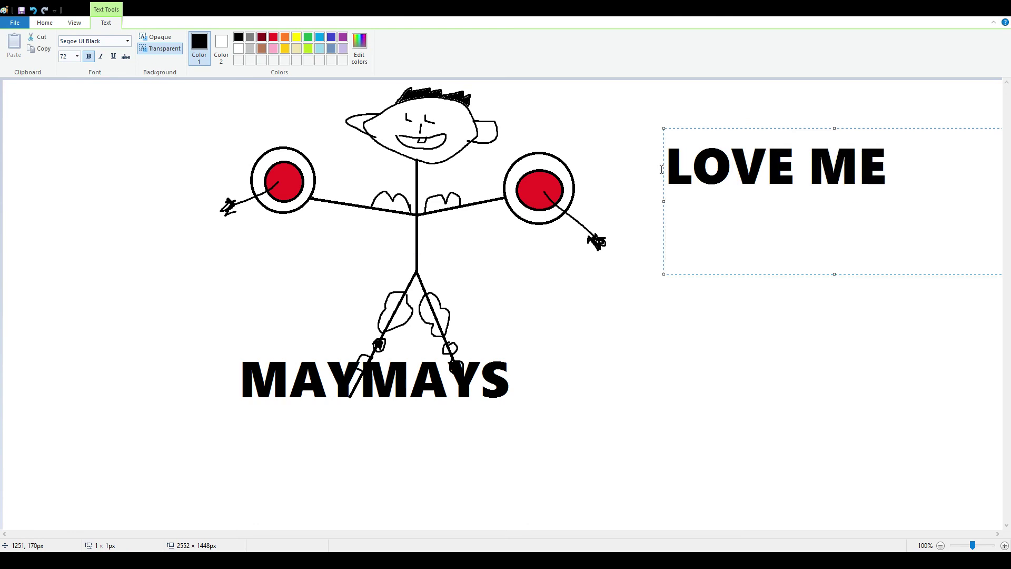
key("Return")
- Commit LOVE ME and add the two-line caption JAYSON IS COOL beneath it
left_click(563, 319)
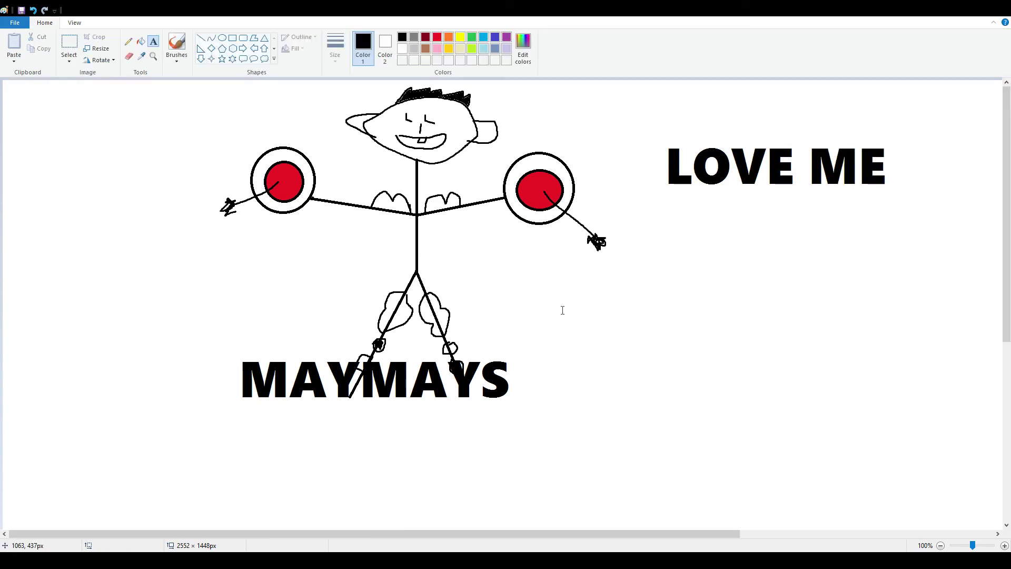
left_click(605, 290)
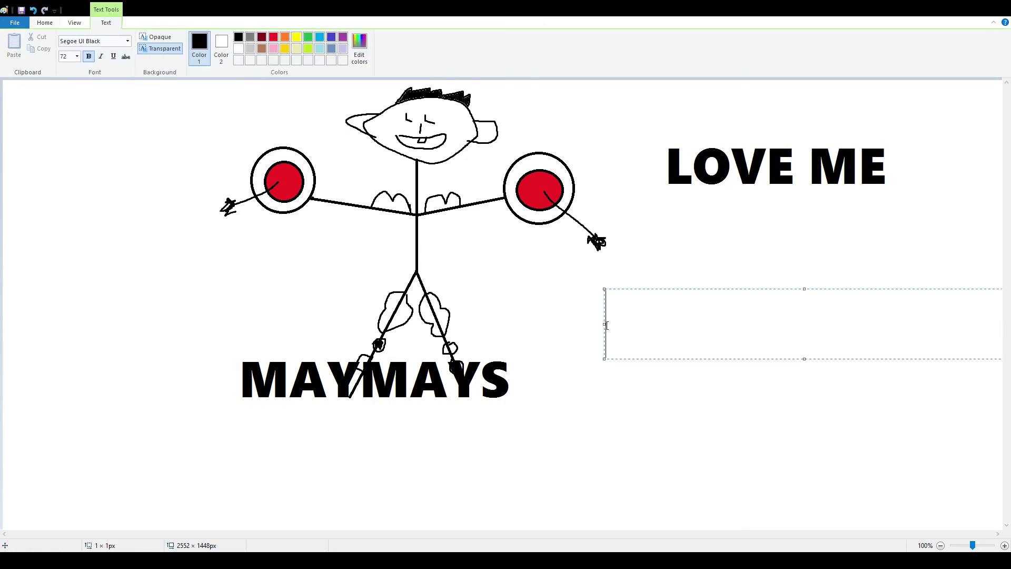
type("JAY")
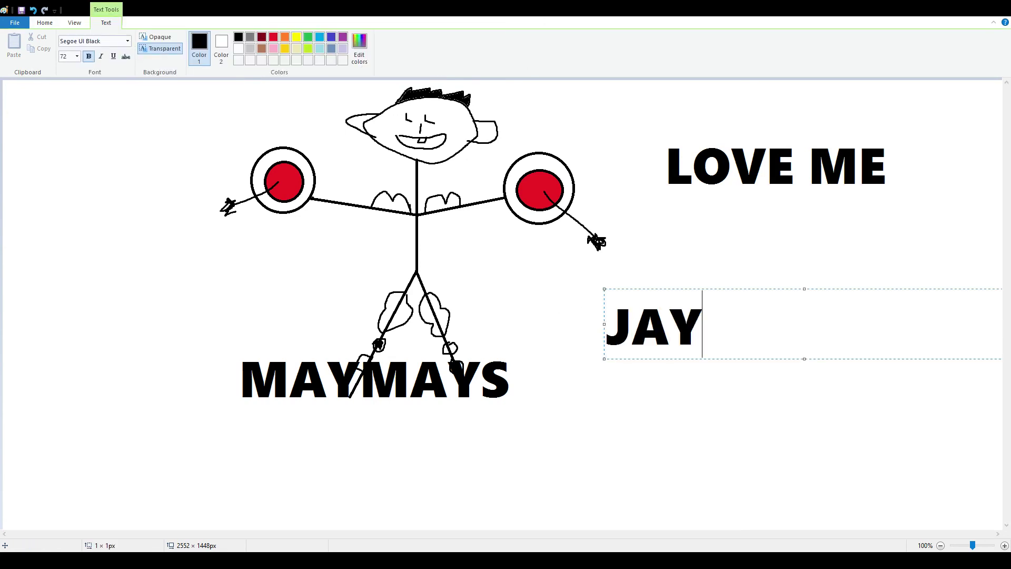
type("SON IS COOL")
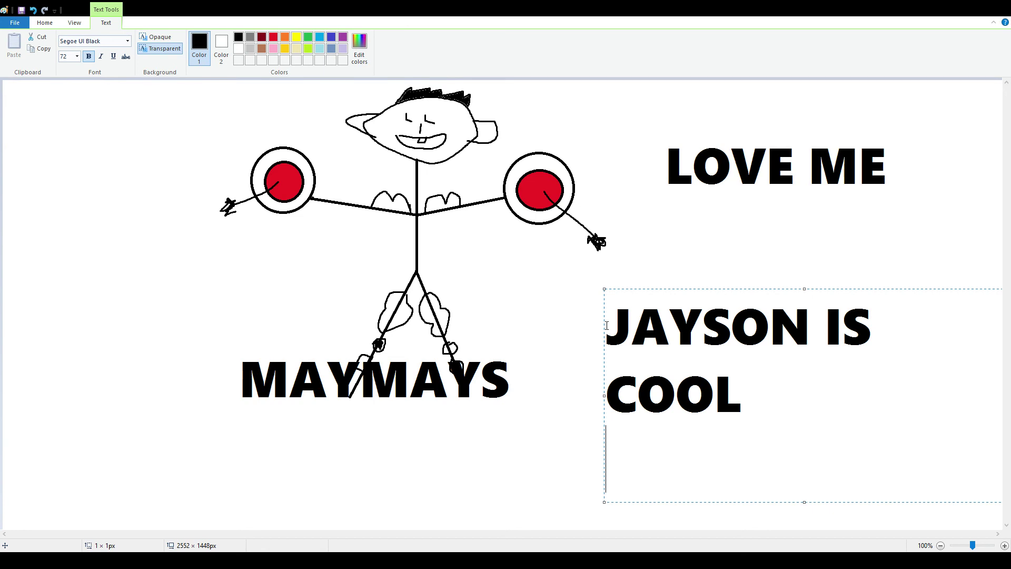
left_click(537, 340)
- Add SAME at the top left and LOVE THE MEMES left of the legs
left_click(105, 95)
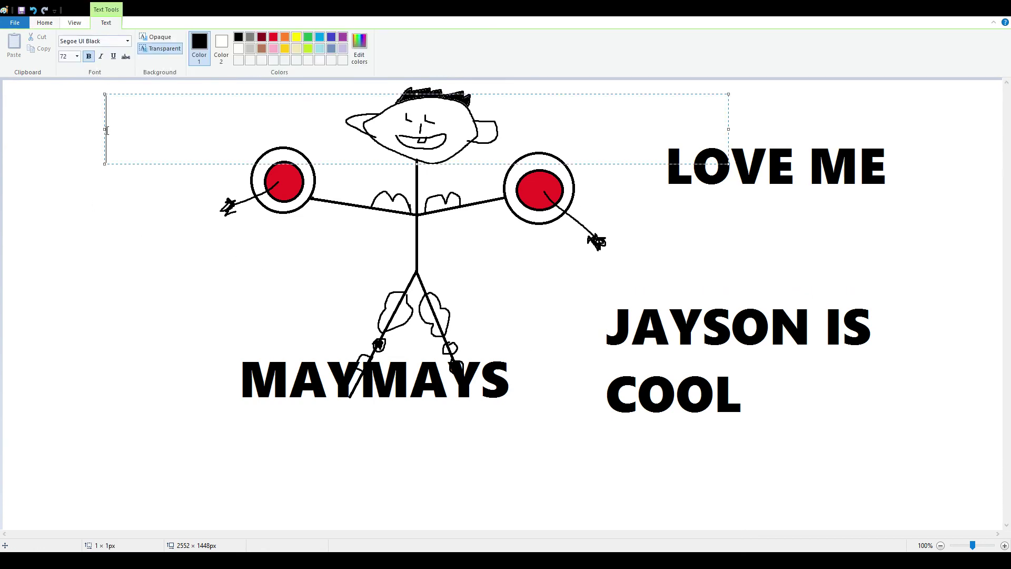
type("SAME")
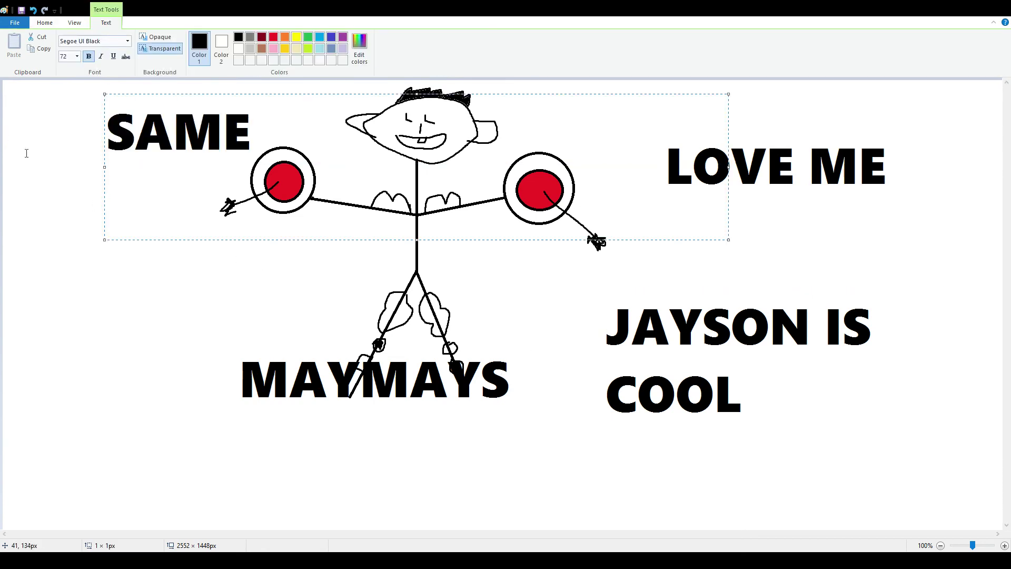
left_click(48, 261)
left_click(49, 239)
type("LOVE")
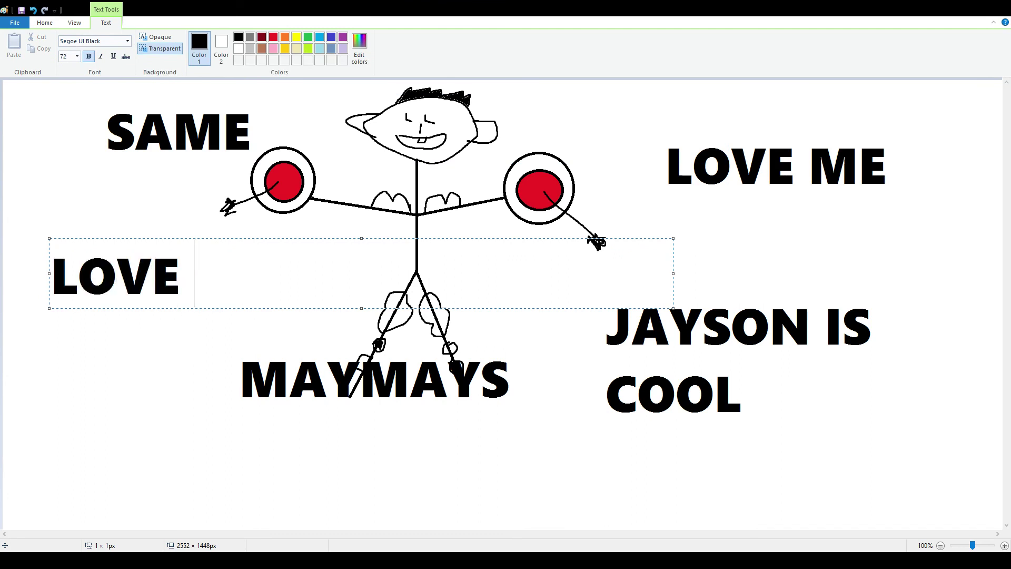
type(" THE MEMES")
key("Return")
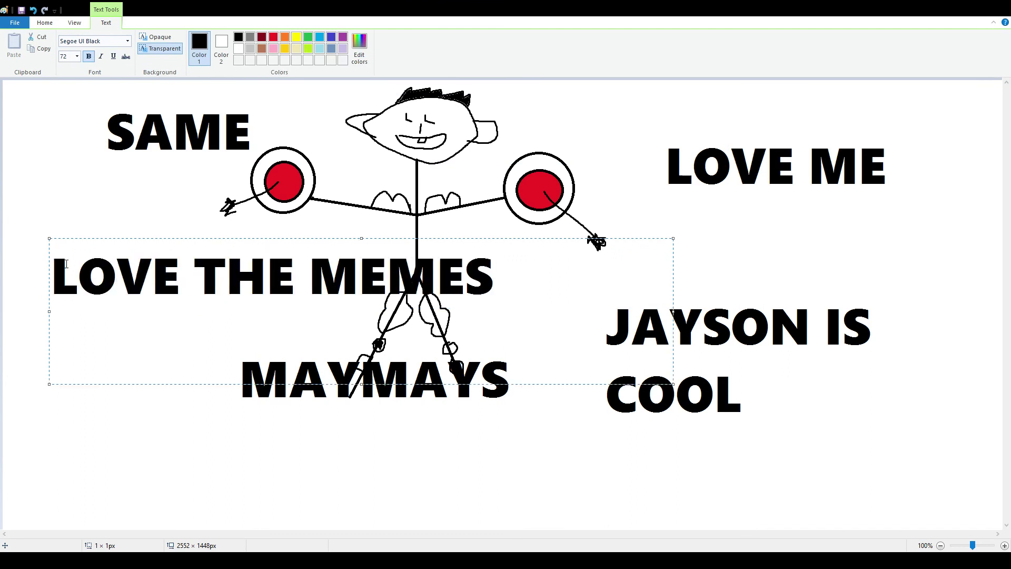
left_click(72, 419)
- Add KEEP IT UP below MAYMAYS and YUR KEWL below COOL
left_click(122, 437)
type("KEEP")
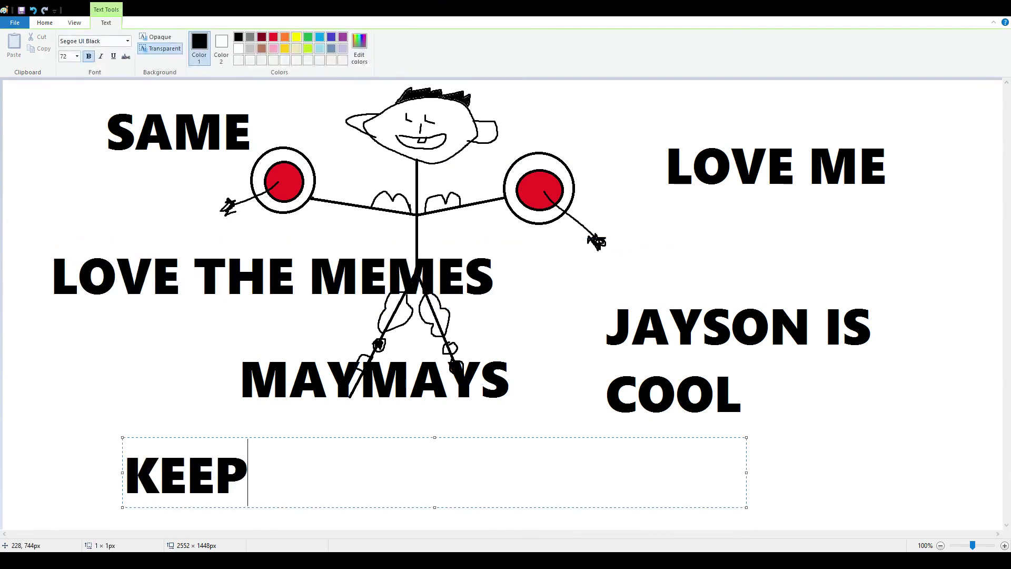
type(" IT UP")
key("Return")
left_click(115, 418)
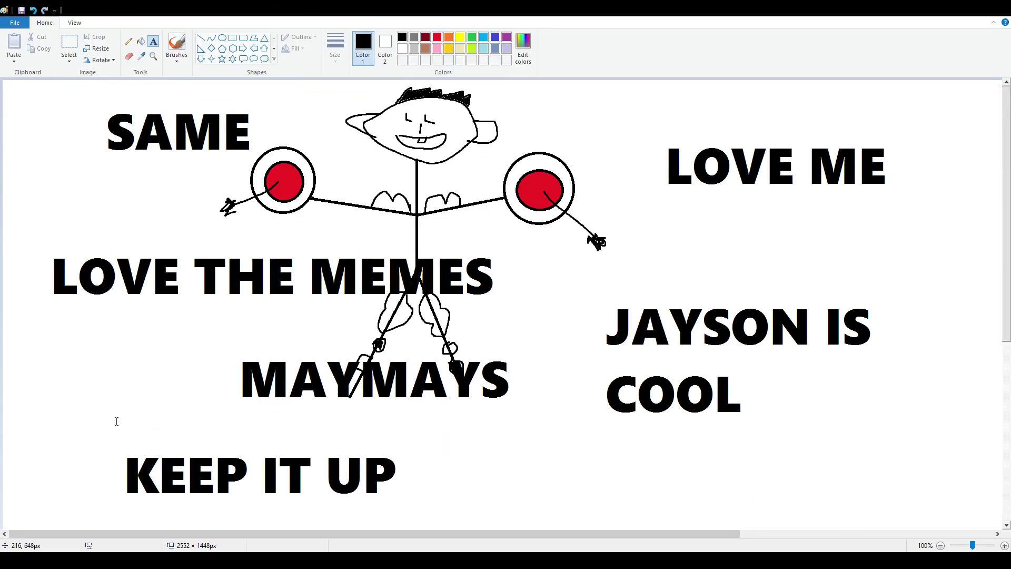
left_click(632, 477)
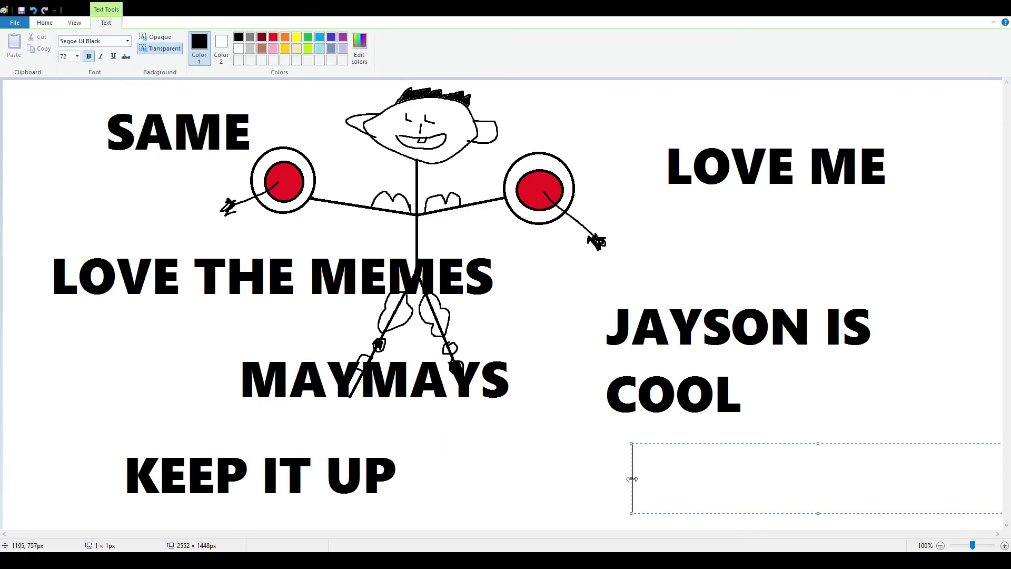
type("YUR KEW")
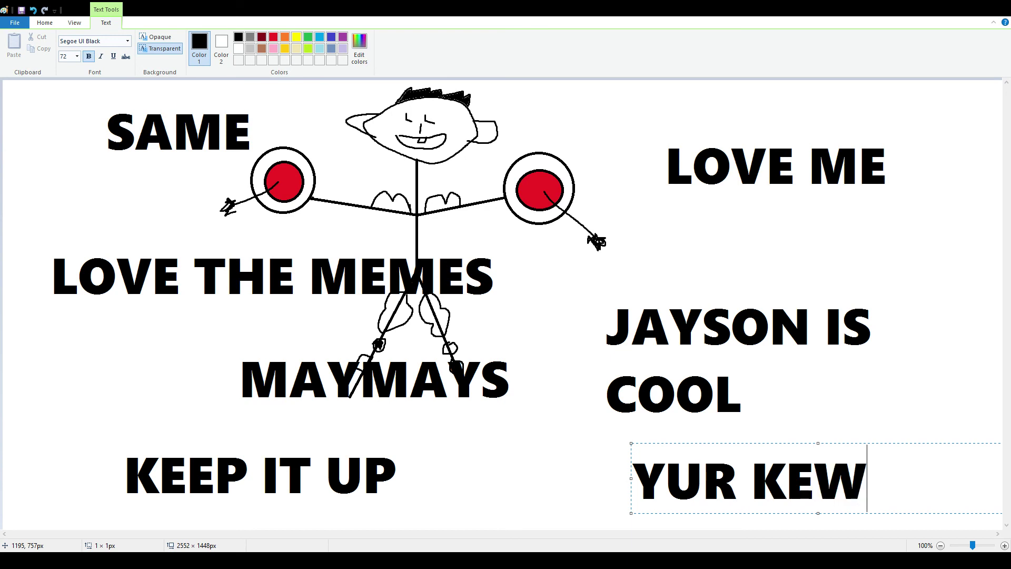
type("L")
key("Return")
left_click(592, 214)
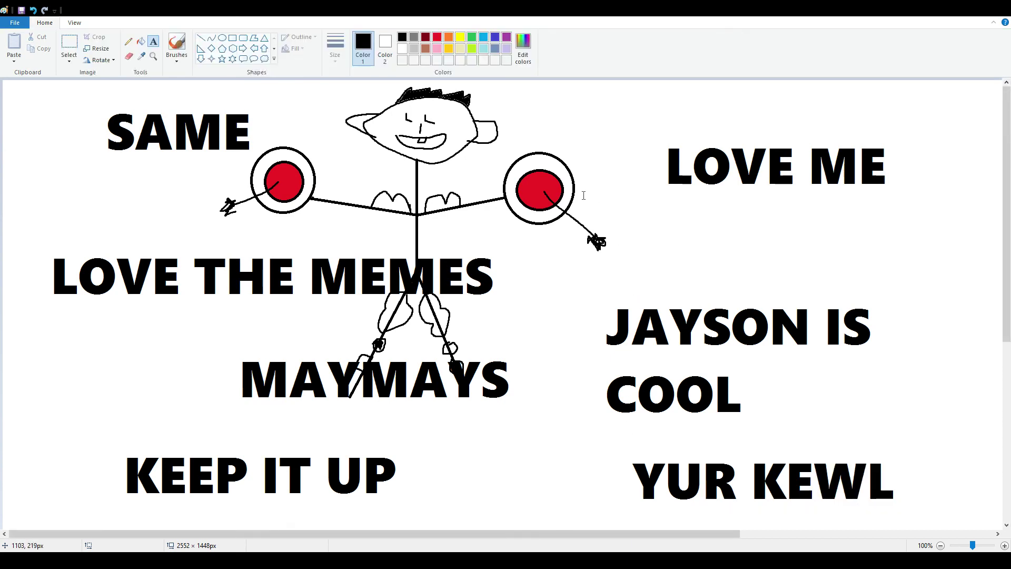
left_click(520, 141)
type("R")
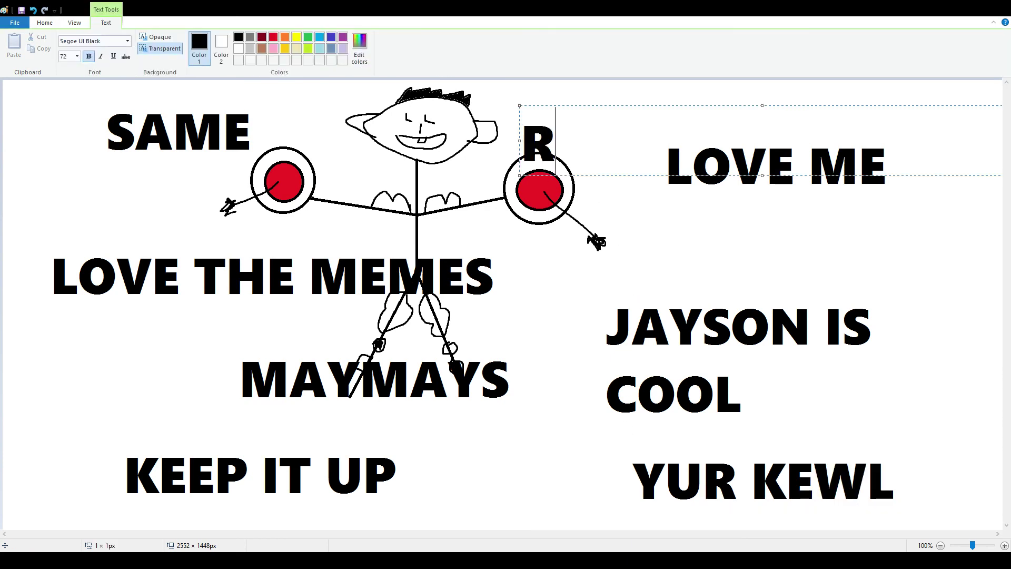
type("UB ME WIZA")
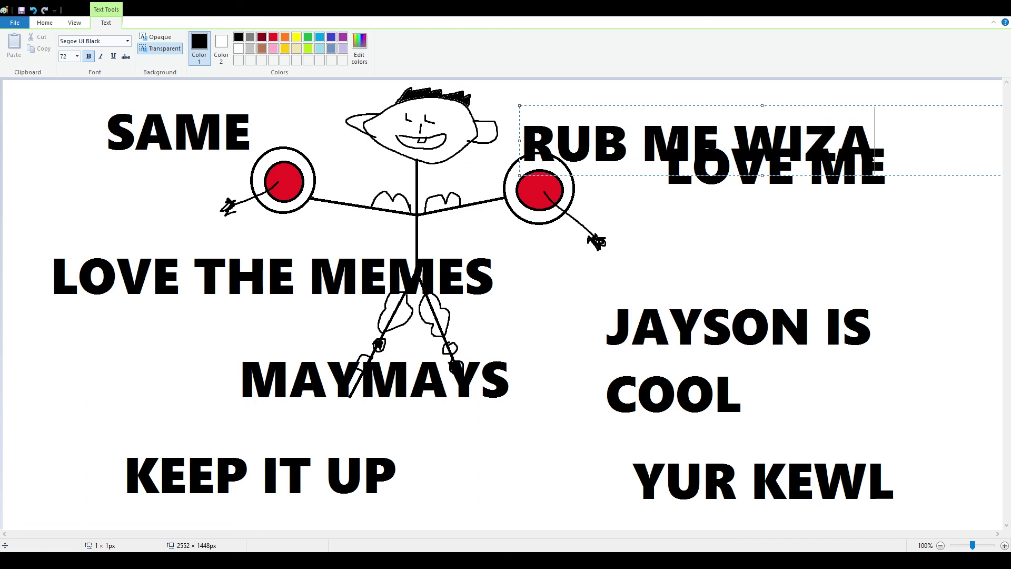
type("RD DAD")
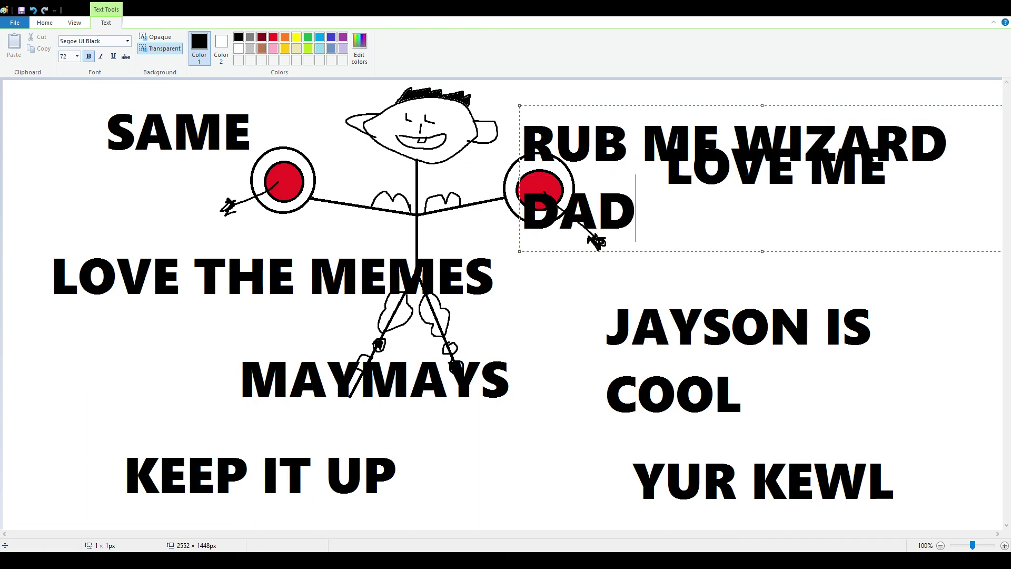
type("DY")
- Commit RUB ME WIZARD DADDY and begin the *sEX NOISES* caption across the arms
left_click(190, 209)
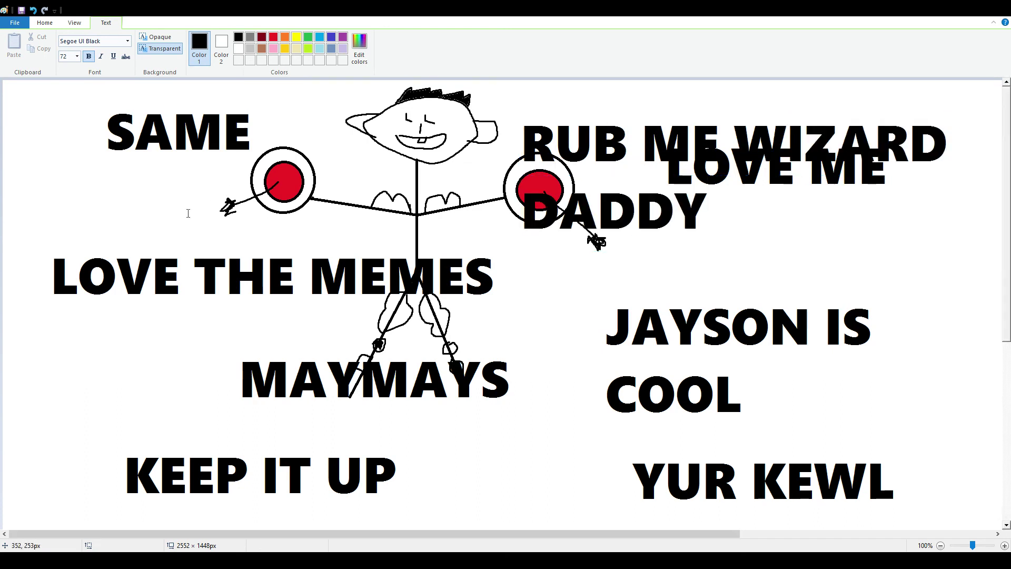
left_click(149, 203)
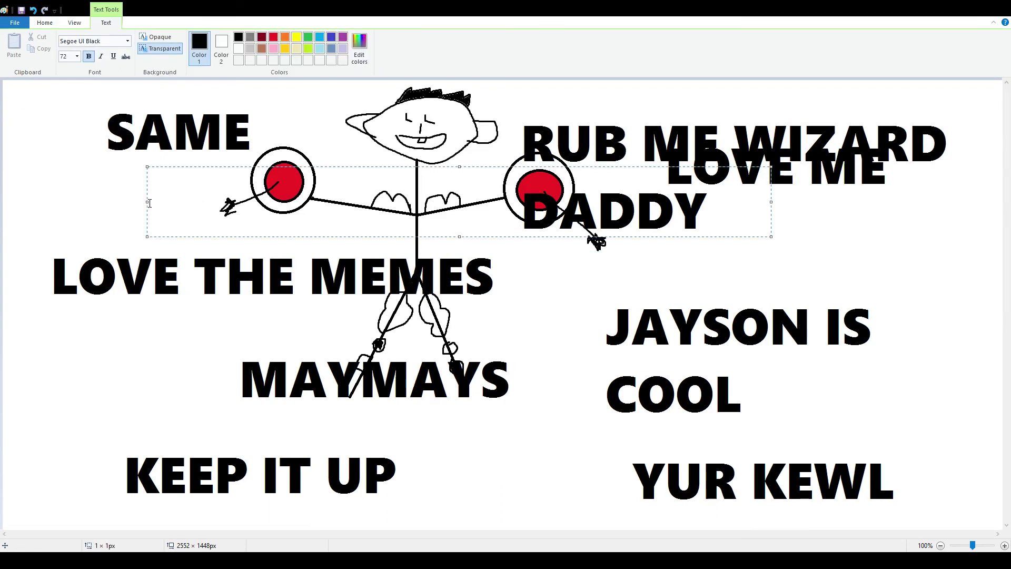
type("*sEX")
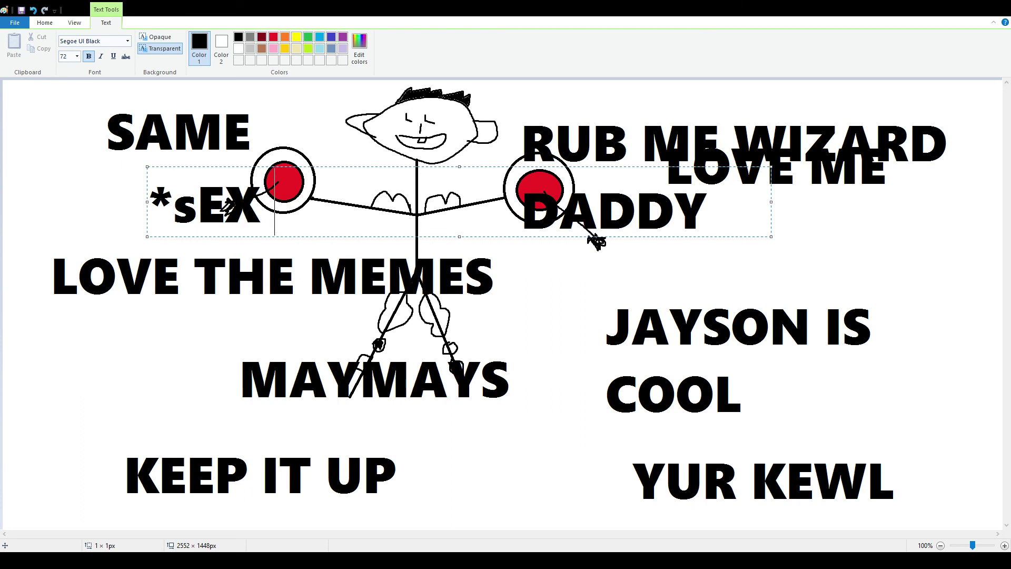
type(" NOISES")
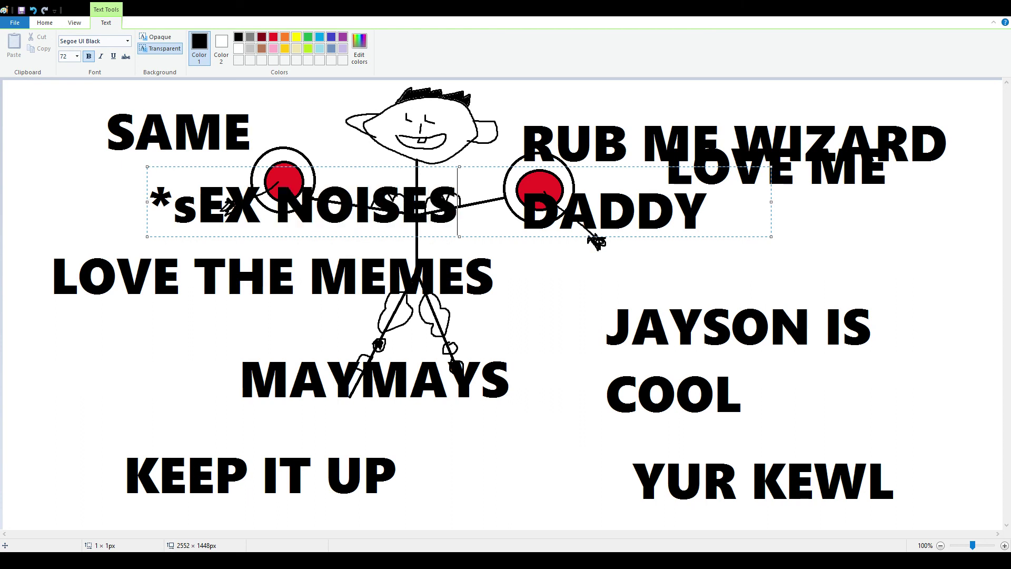
type("*")
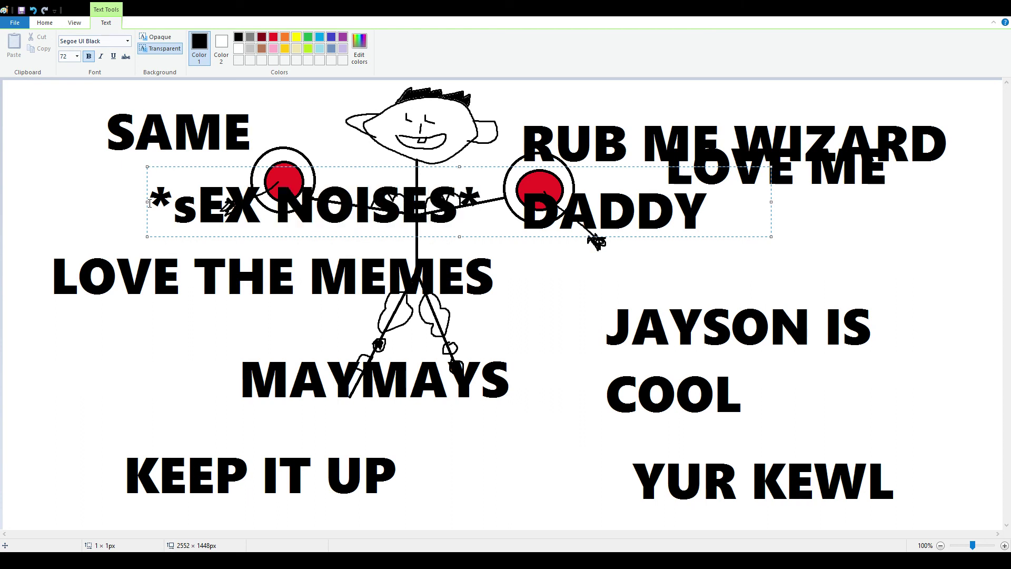